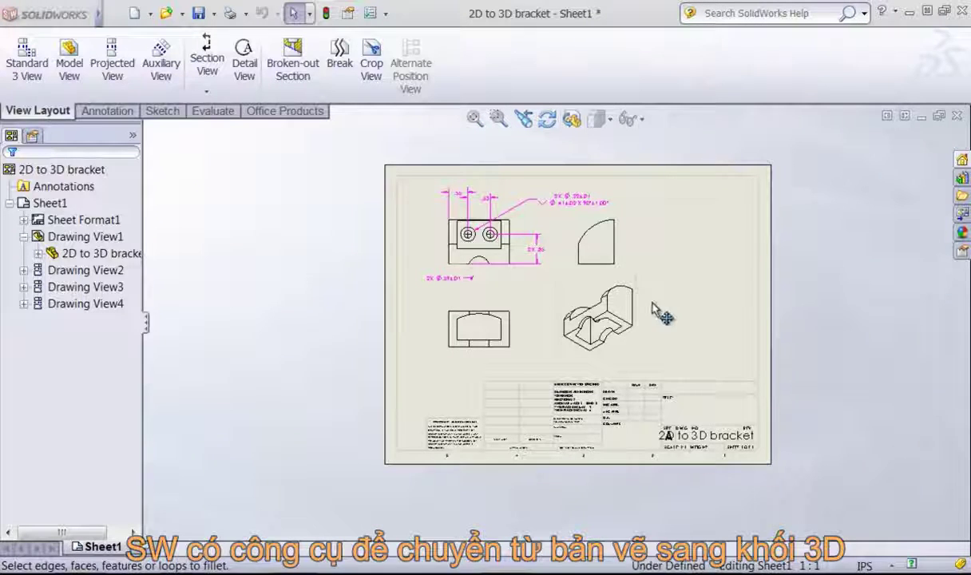
- Open the '2D to 3D bracket' file with the file type filtered to DXF (*.dxf)
{"action": "scroll", "coordinate": [586, 321], "scroll_direction": "down", "scroll_amount": 2}
{"action": "scroll", "coordinate": [559, 323], "scroll_direction": "down", "scroll_amount": 2}
{"action": "scroll", "coordinate": [531, 322], "scroll_direction": "up", "scroll_amount": 1}
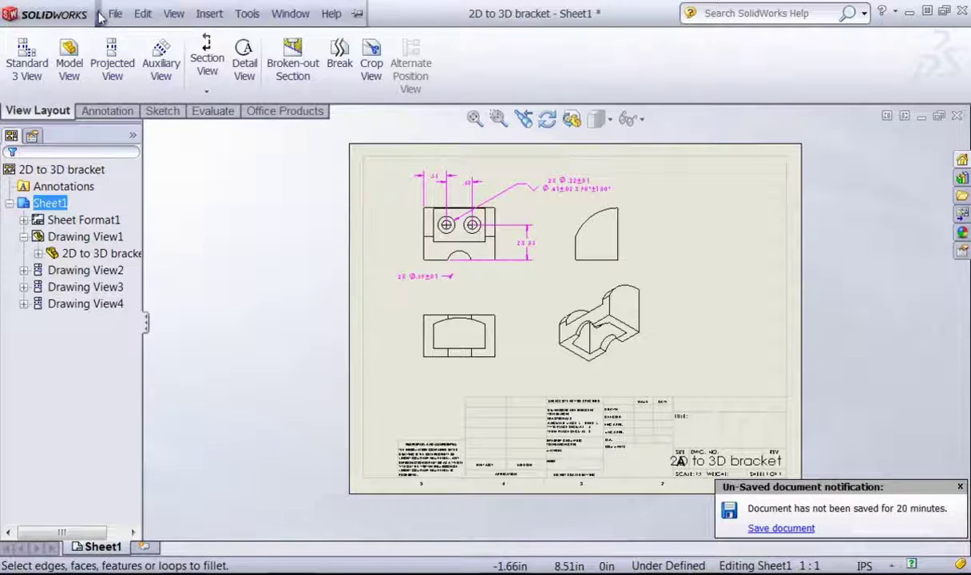
{"action": "left_click", "coordinate": [112, 13]}
{"action": "left_click", "coordinate": [120, 52]}
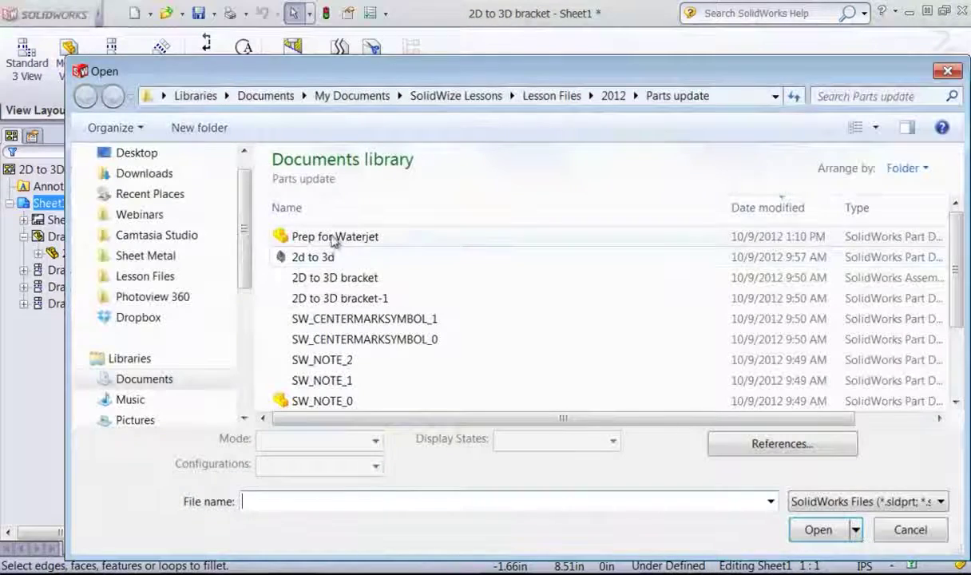
{"action": "left_click", "coordinate": [867, 501]}
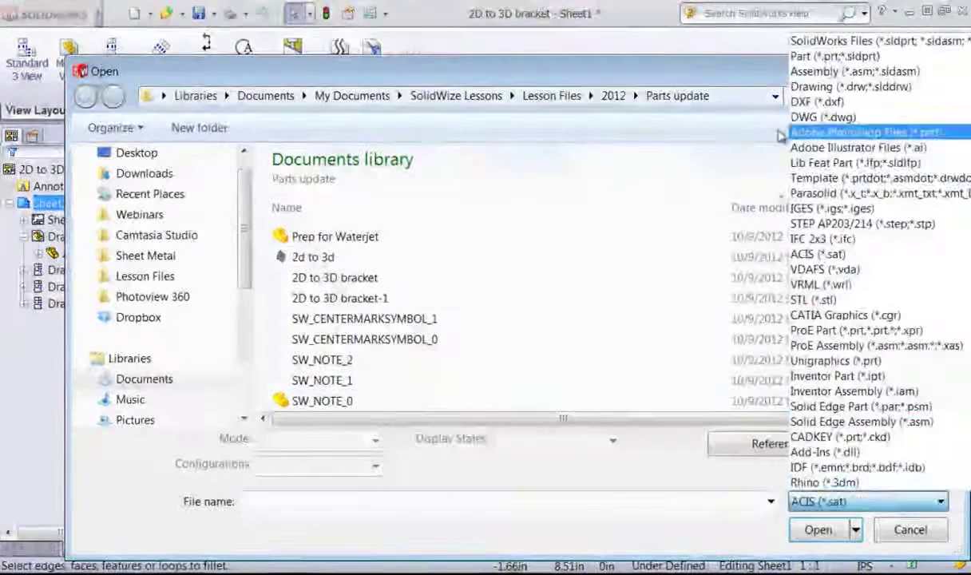
{"action": "left_click", "coordinate": [830, 73]}
{"action": "left_click", "coordinate": [316, 231]}
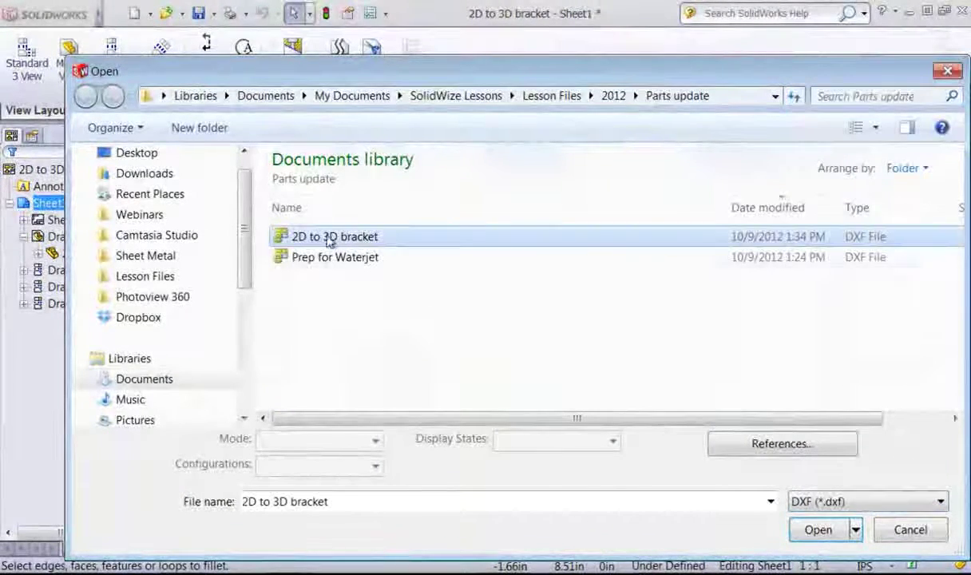
{"action": "left_click", "coordinate": [819, 530]}
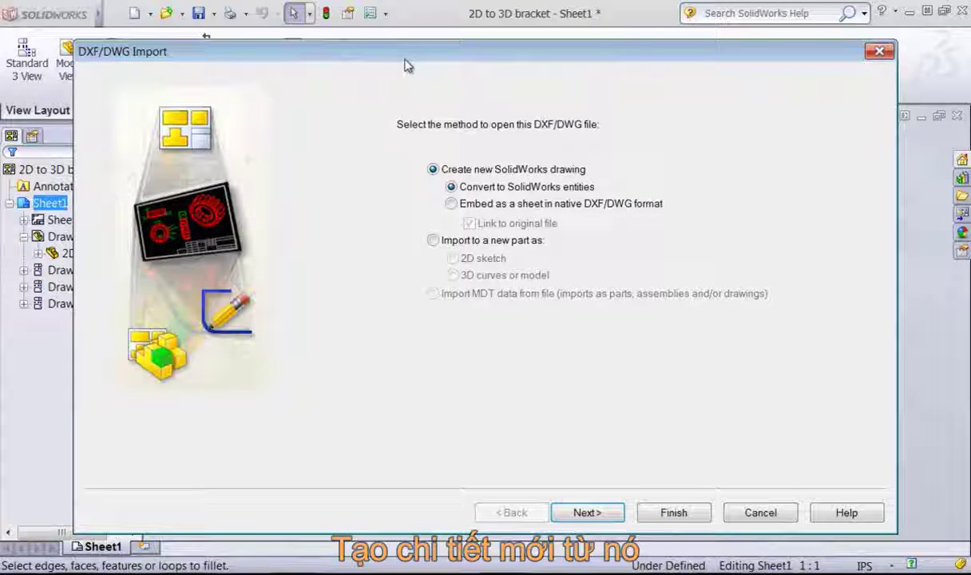
- Import the DXF into a new part as a 2D sketch and continue to document settings
{"action": "left_click", "coordinate": [444, 245]}
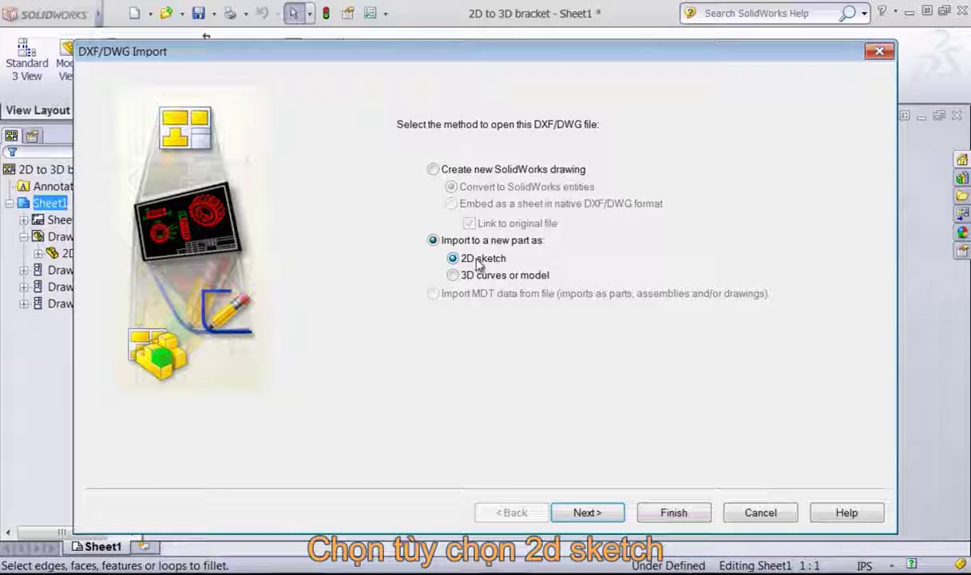
{"action": "left_click", "coordinate": [587, 512]}
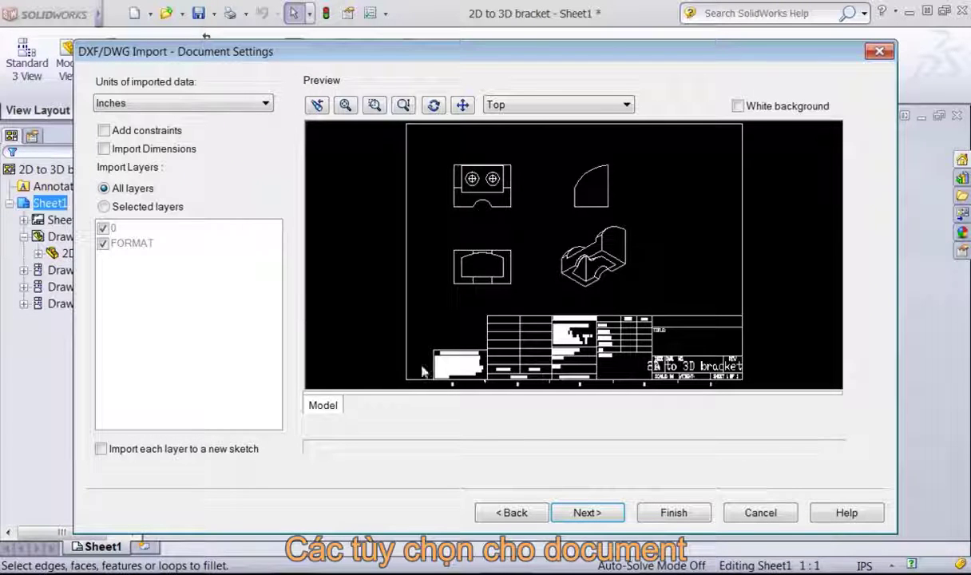
- Keep inches as the import units and import only layer 0, excluding the FORMAT layer
{"action": "left_click", "coordinate": [193, 103]}
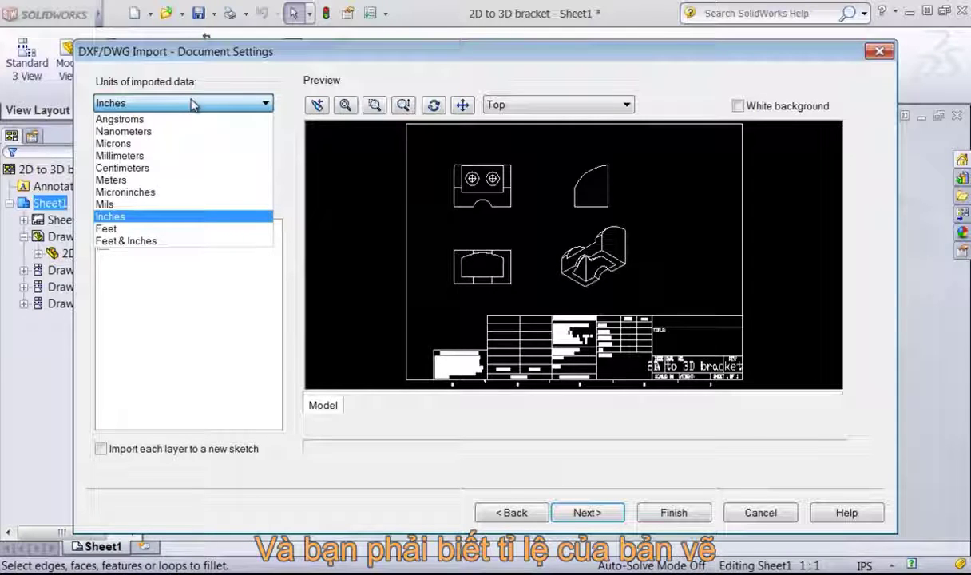
{"action": "left_click", "coordinate": [192, 103]}
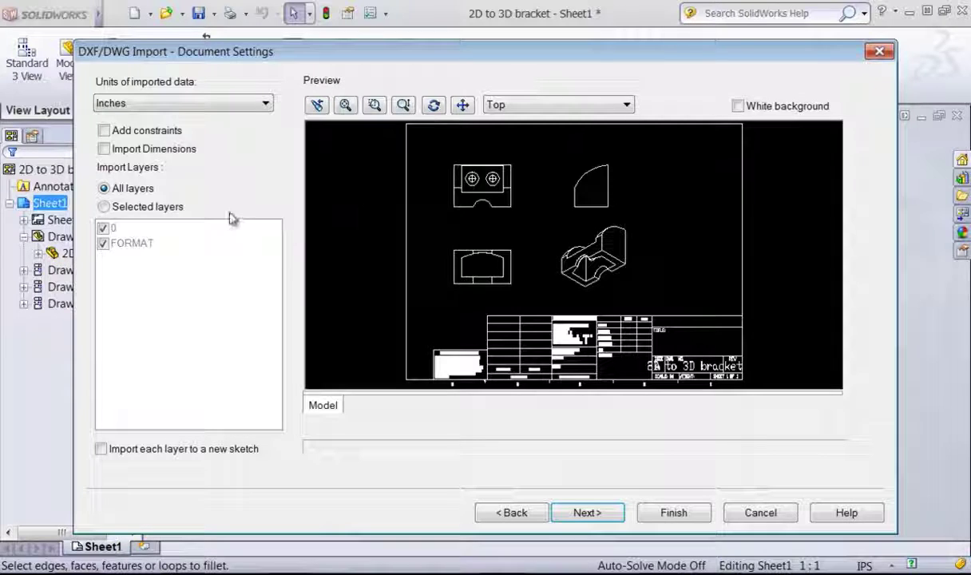
{"action": "left_click", "coordinate": [156, 213]}
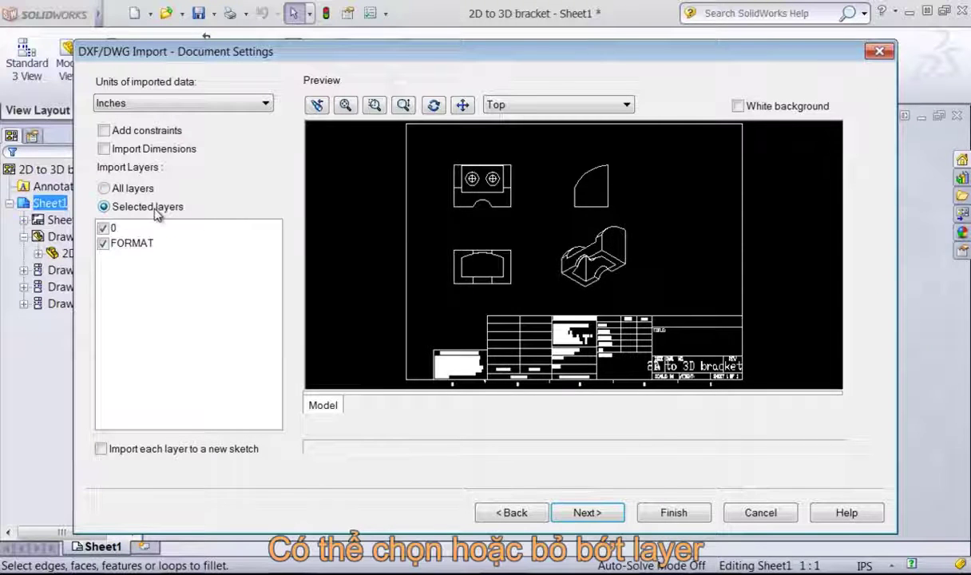
{"action": "left_click", "coordinate": [103, 243]}
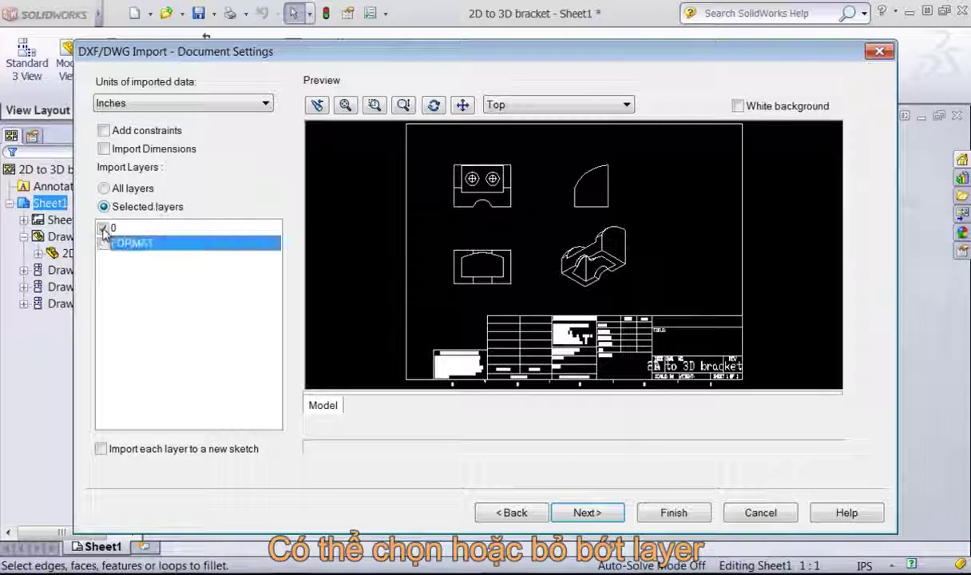
{"action": "left_click", "coordinate": [108, 230]}
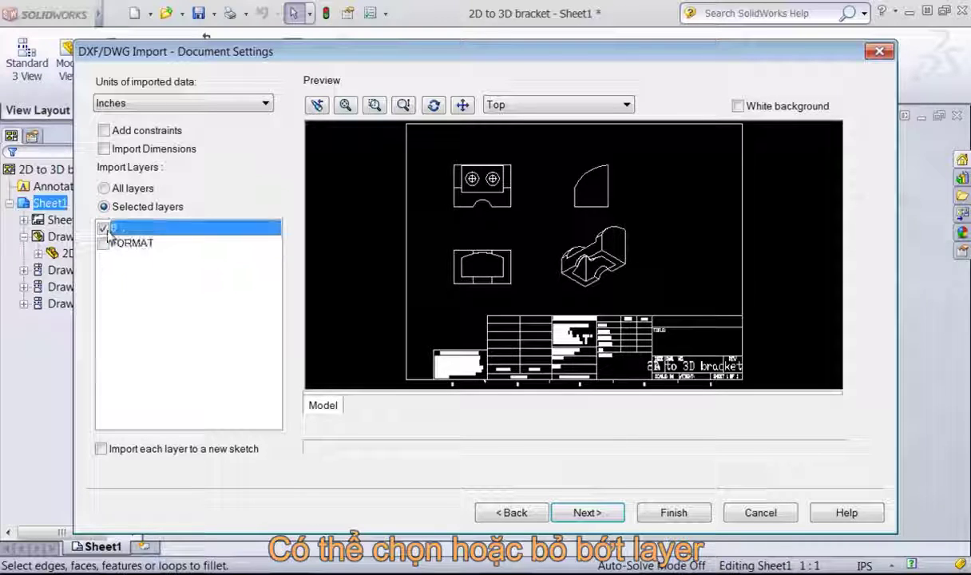
{"action": "left_click", "coordinate": [104, 229]}
{"action": "left_click", "coordinate": [103, 230]}
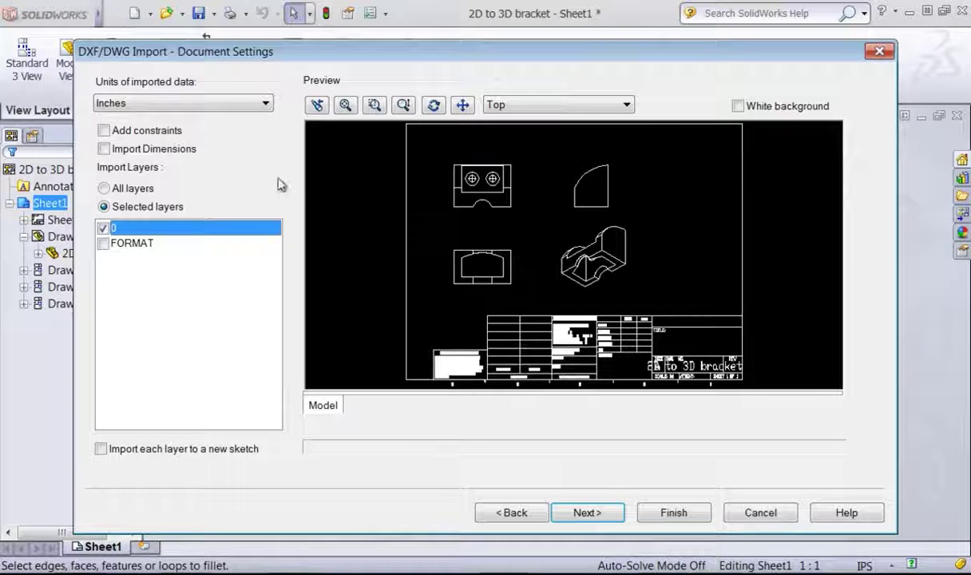
- Leave drawing dimensions out of the import and continue to layer mapping
{"action": "left_click", "coordinate": [125, 150]}
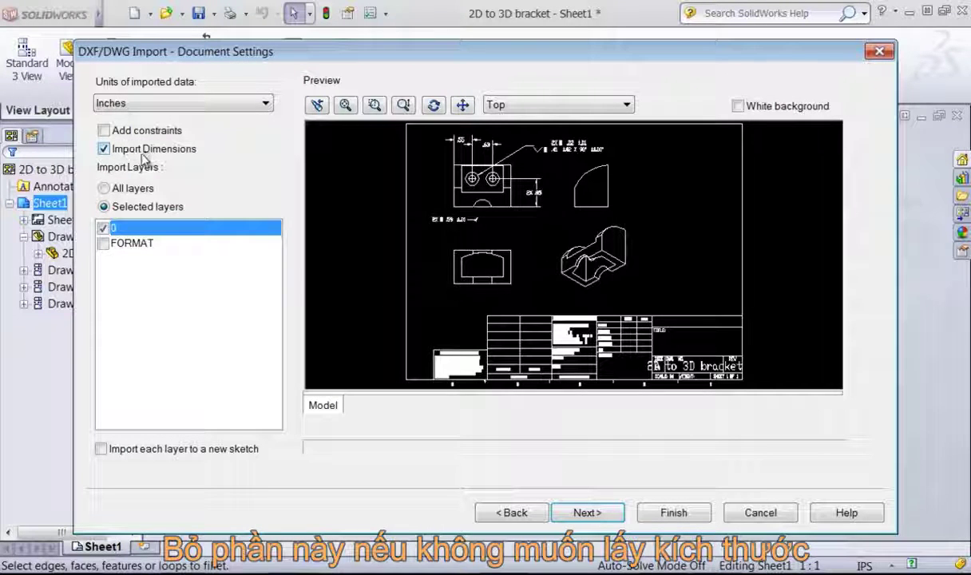
{"action": "left_click", "coordinate": [137, 149]}
{"action": "left_click", "coordinate": [142, 134]}
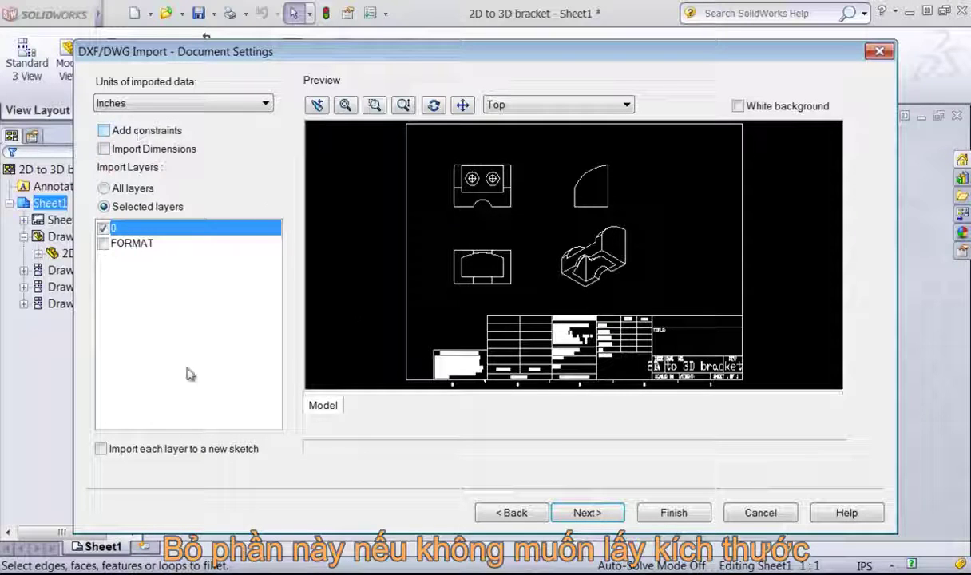
{"action": "left_click", "coordinate": [579, 512]}
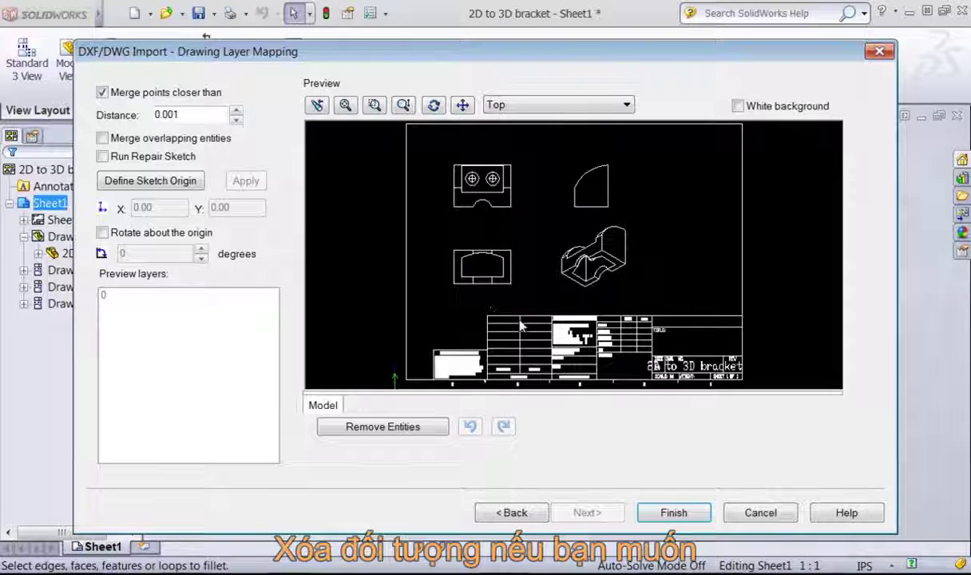
- Remove two box-selected groups of title-block lines from the preview and finish the import
{"action": "left_click", "coordinate": [379, 427]}
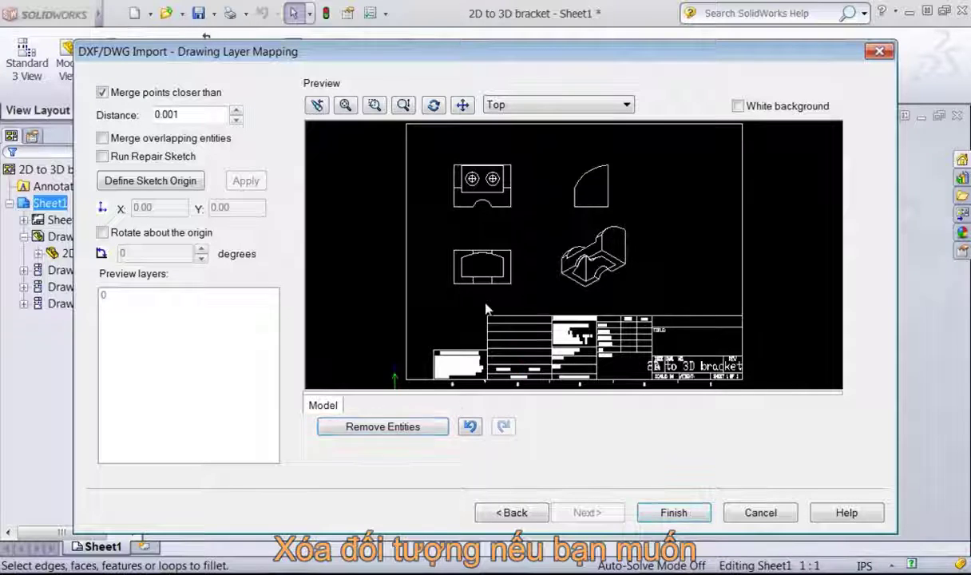
{"action": "left_click_drag", "start_coordinate": [481, 301], "coordinate": [612, 385]}
{"action": "left_click", "coordinate": [382, 426]}
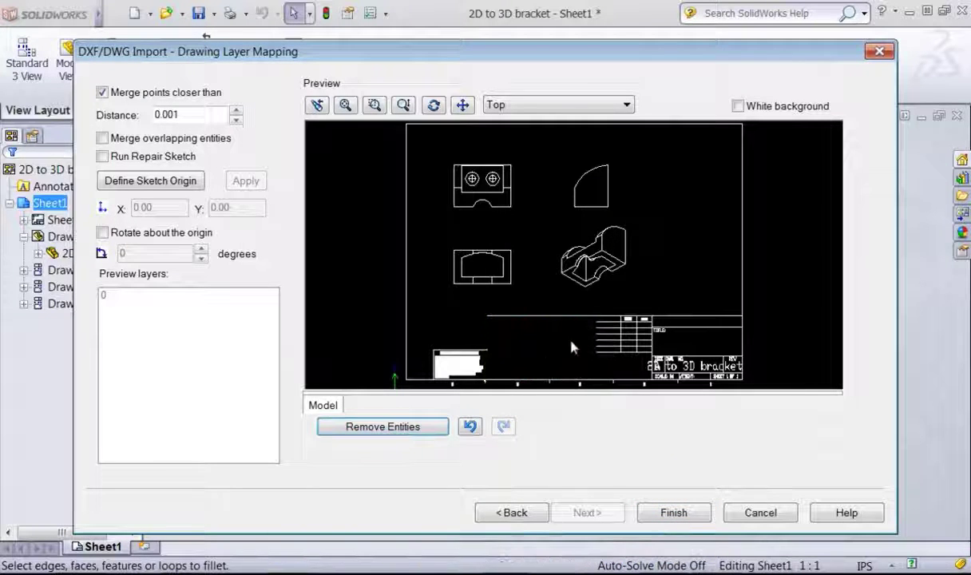
{"action": "left_click_drag", "start_coordinate": [518, 318], "coordinate": [747, 382]}
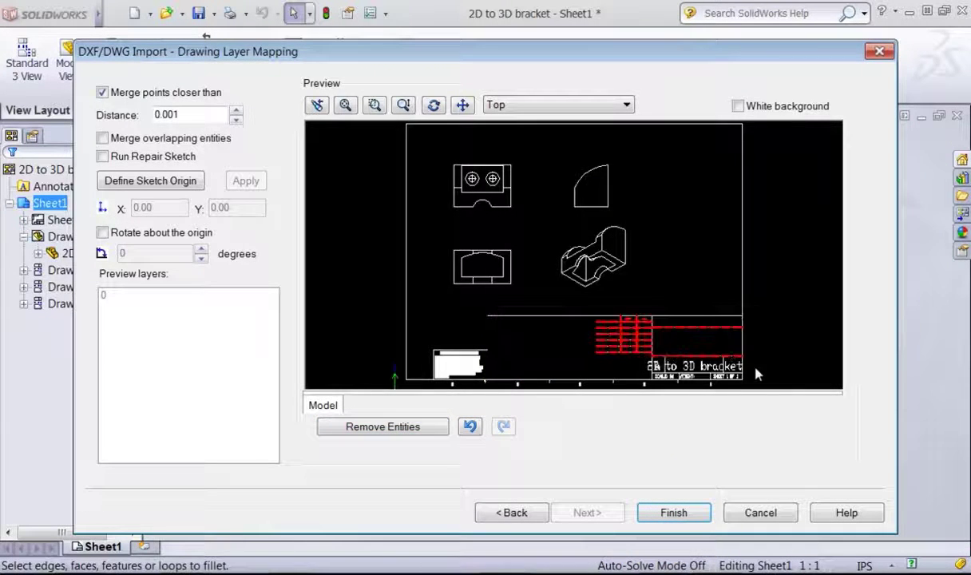
{"action": "left_click", "coordinate": [392, 429]}
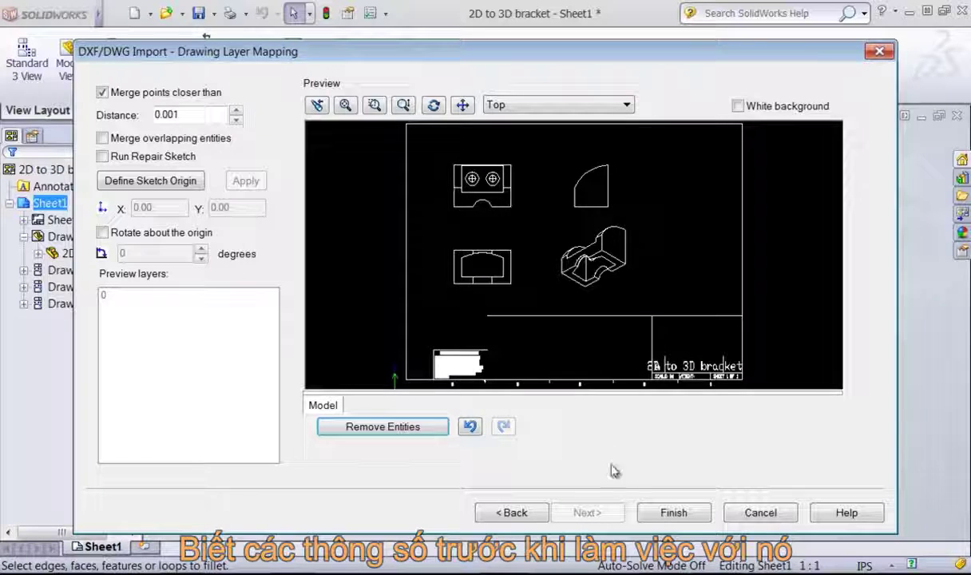
{"action": "left_click", "coordinate": [648, 502]}
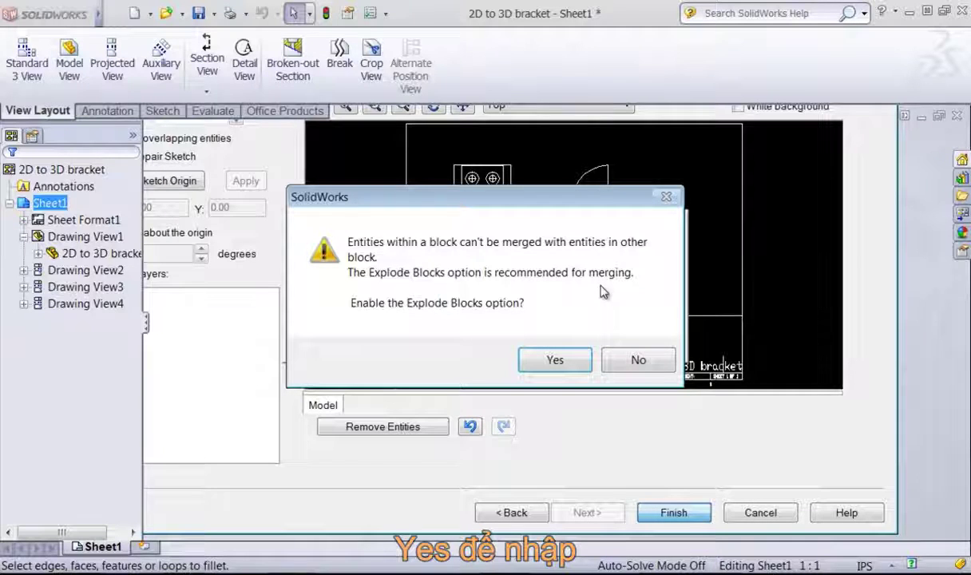
- Accept Explode Blocks to create the part, and dock the 2D to 3D toolbar at the left edge
{"action": "left_click", "coordinate": [557, 361]}
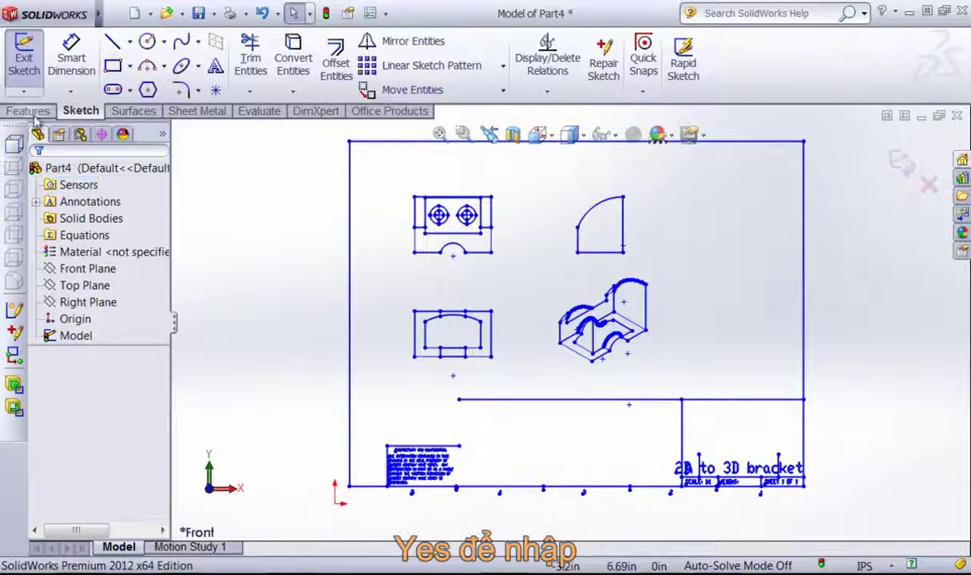
{"action": "left_click_drag", "start_coordinate": [86, 139], "coordinate": [230, 184]}
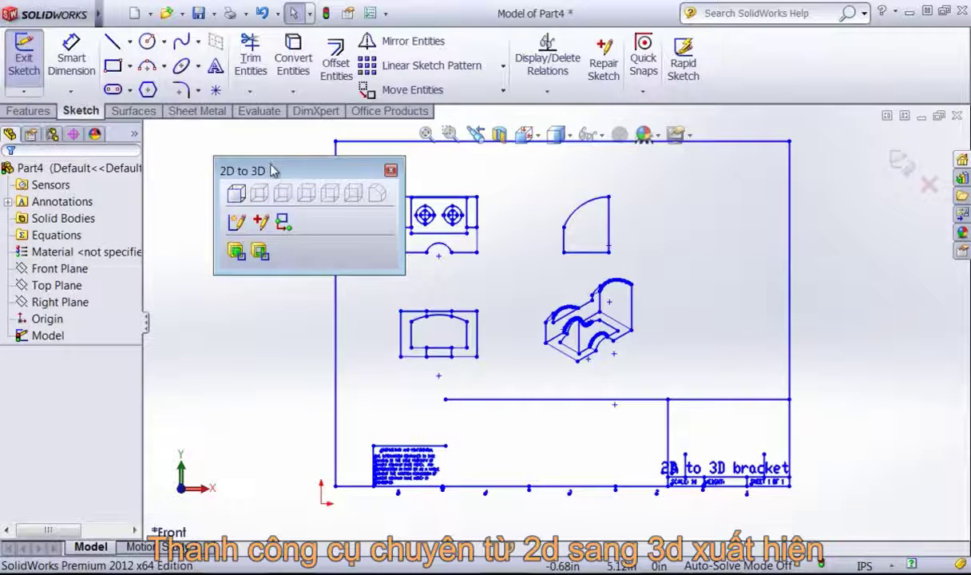
{"action": "left_click_drag", "start_coordinate": [274, 167], "coordinate": [5, 148]}
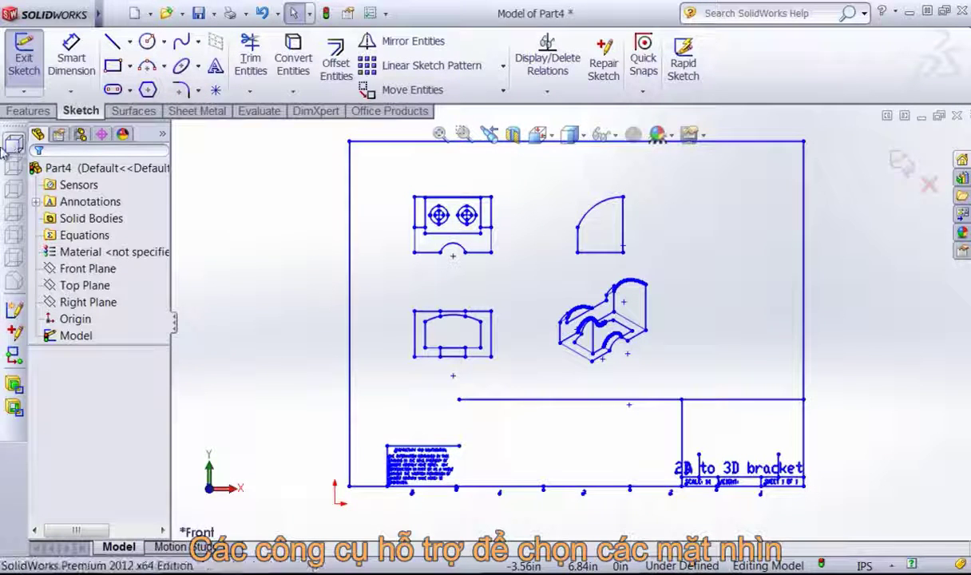
- Make the top-left view a Front sketch, the quarter-arc view Right, and the lower rectangle Top
{"action": "left_click_drag", "start_coordinate": [394, 266], "coordinate": [537, 180]}
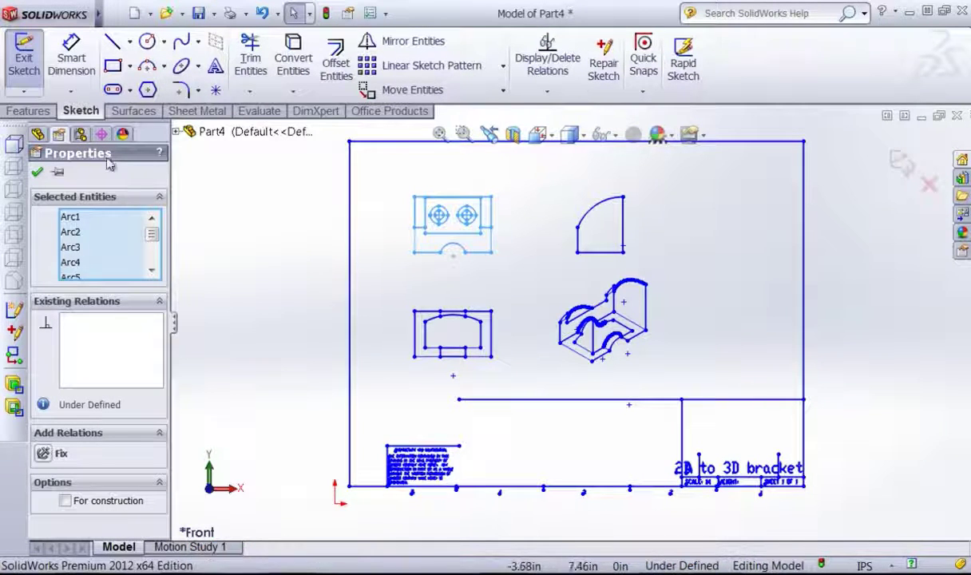
{"action": "left_click", "coordinate": [13, 146]}
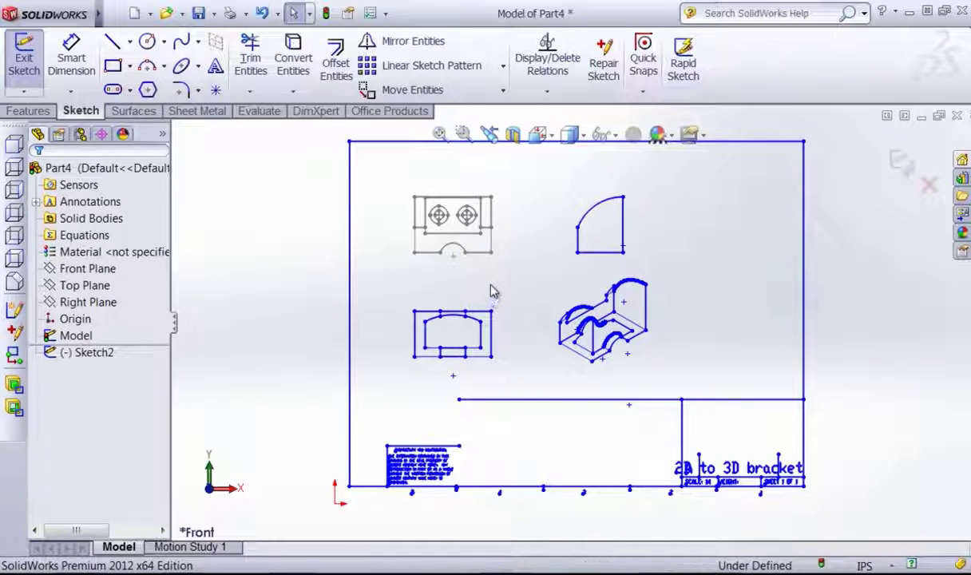
{"action": "left_click_drag", "start_coordinate": [554, 259], "coordinate": [666, 180]}
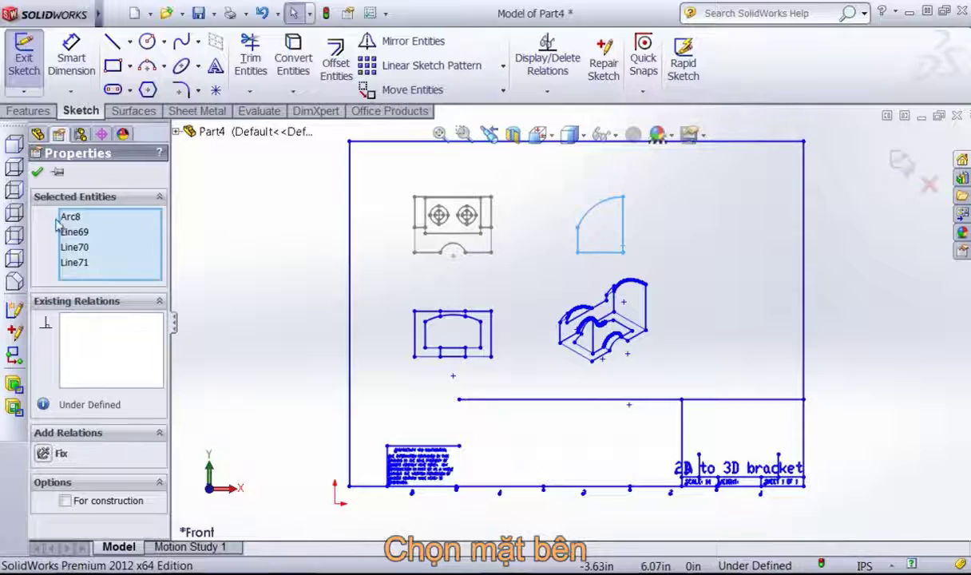
{"action": "left_click", "coordinate": [16, 191]}
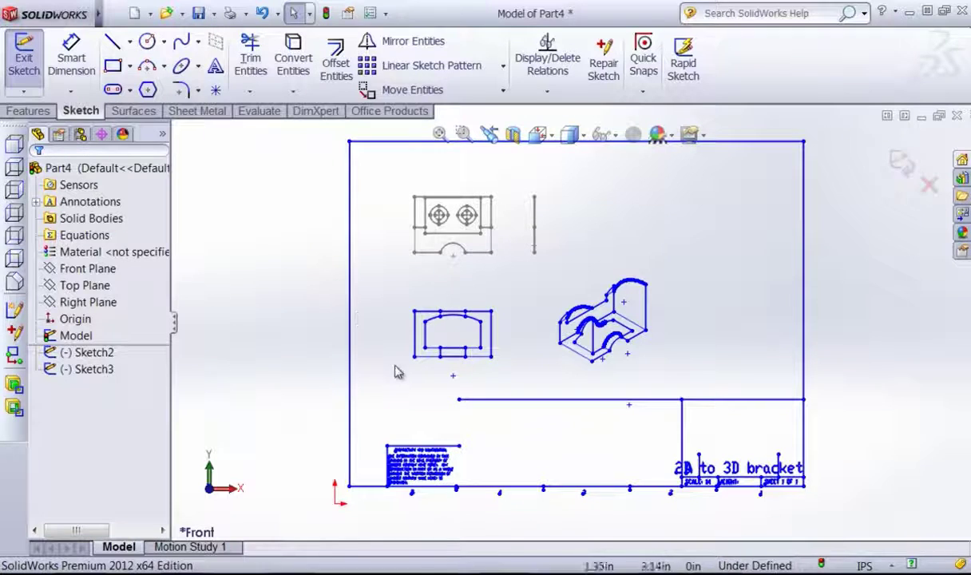
{"action": "left_click_drag", "start_coordinate": [395, 364], "coordinate": [517, 294]}
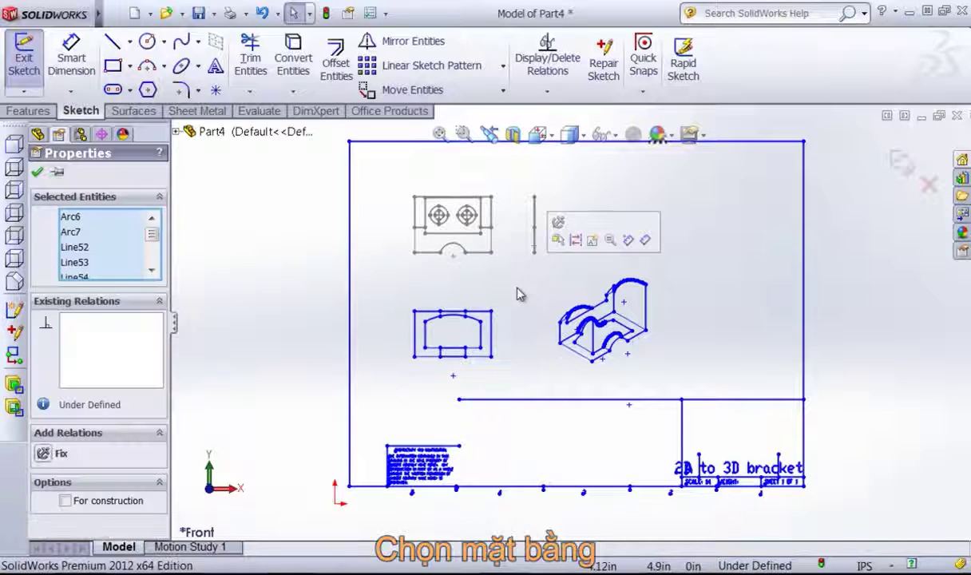
{"action": "left_click", "coordinate": [15, 236]}
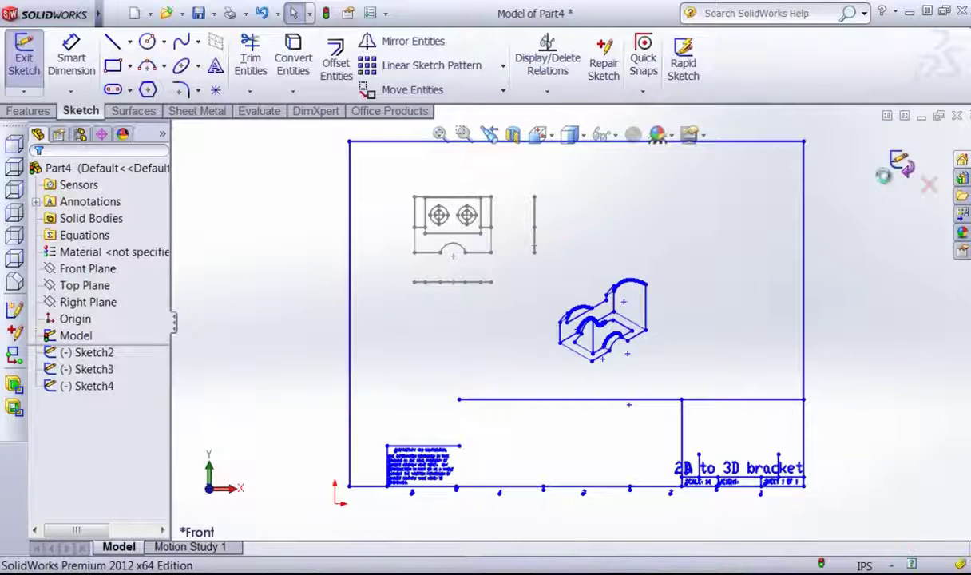
- Exit the sketch and hide the Model drawing, leaving the three view sketches visible in 3D
{"action": "left_click", "coordinate": [901, 163]}
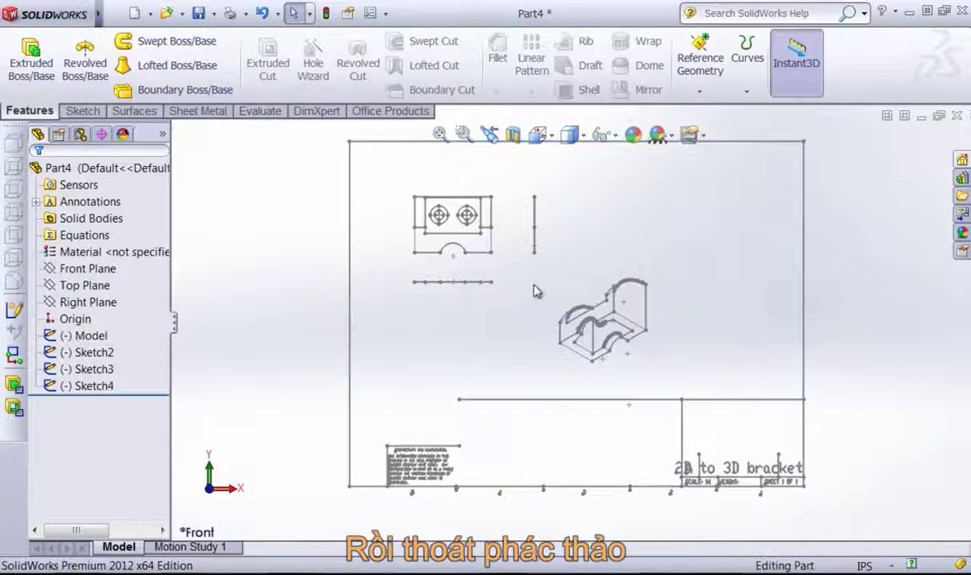
{"action": "right_click", "coordinate": [88, 336]}
{"action": "left_click", "coordinate": [100, 309]}
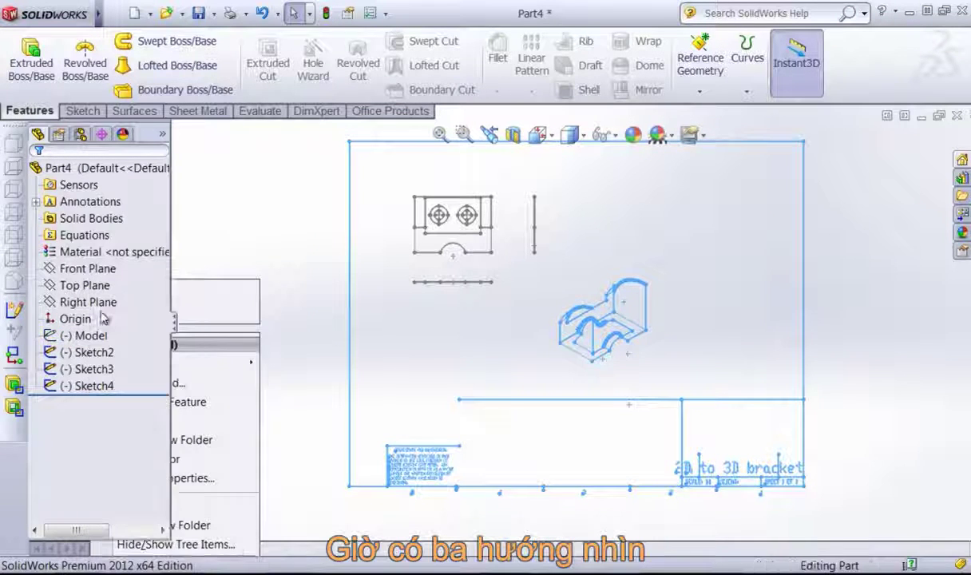
{"action": "mouse_move", "coordinate": [565, 282]}
{"action": "middle_mouse_down"}
{"action": "mouse_move", "coordinate": [496, 254]}
{"action": "mouse_move", "coordinate": [466, 297]}
{"action": "middle_mouse_up"}
{"action": "scroll", "coordinate": [481, 255], "scroll_direction": "down", "scroll_amount": 3}
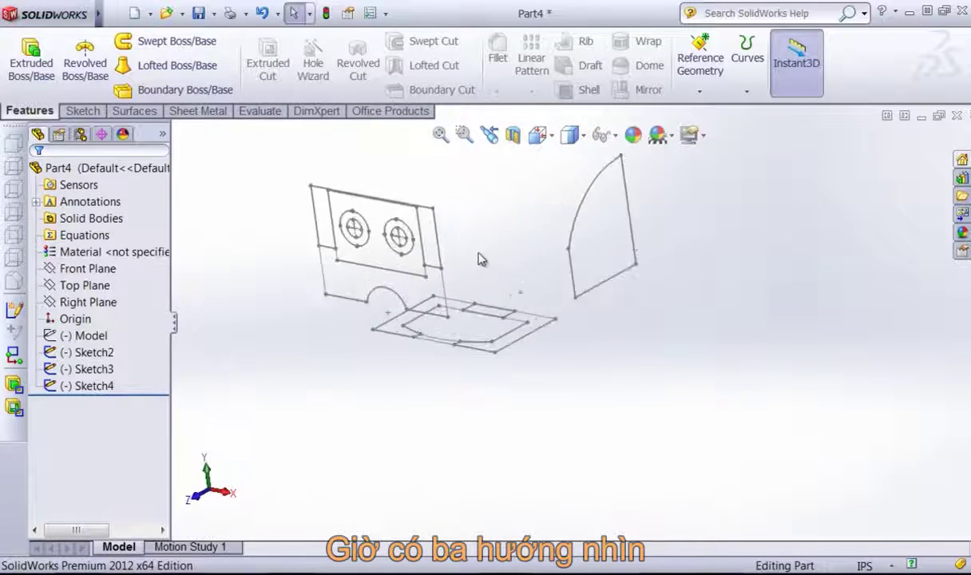
{"action": "scroll", "coordinate": [470, 256], "scroll_direction": "down", "scroll_amount": 2}
{"action": "mouse_move", "coordinate": [470, 255]}
{"action": "middle_mouse_down"}
{"action": "mouse_move", "coordinate": [452, 260]}
{"action": "mouse_move", "coordinate": [460, 271]}
{"action": "middle_mouse_up"}
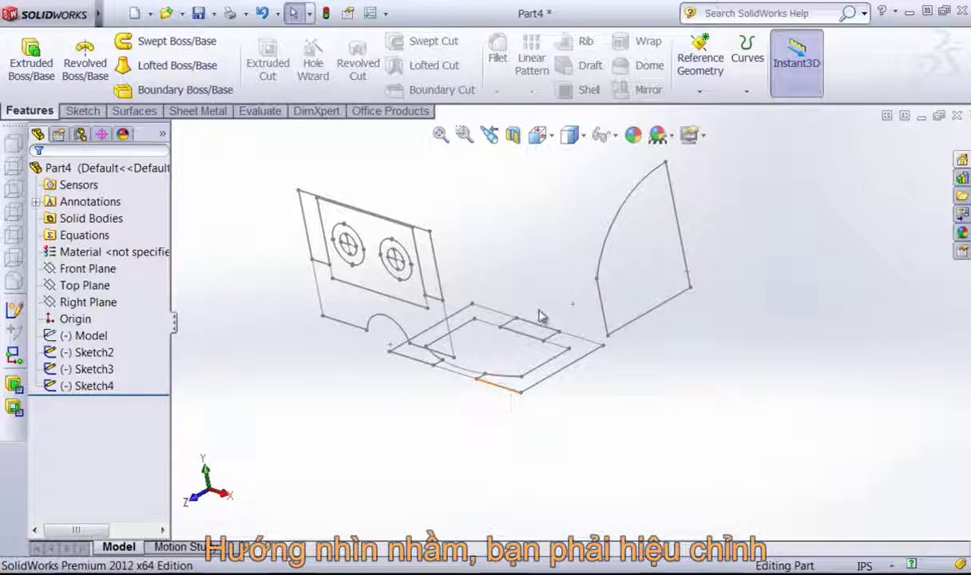
- Edit Sketch4 and flip it about its origin with the Modify sketch tool, then exit the sketch
{"action": "right_click", "coordinate": [513, 320]}
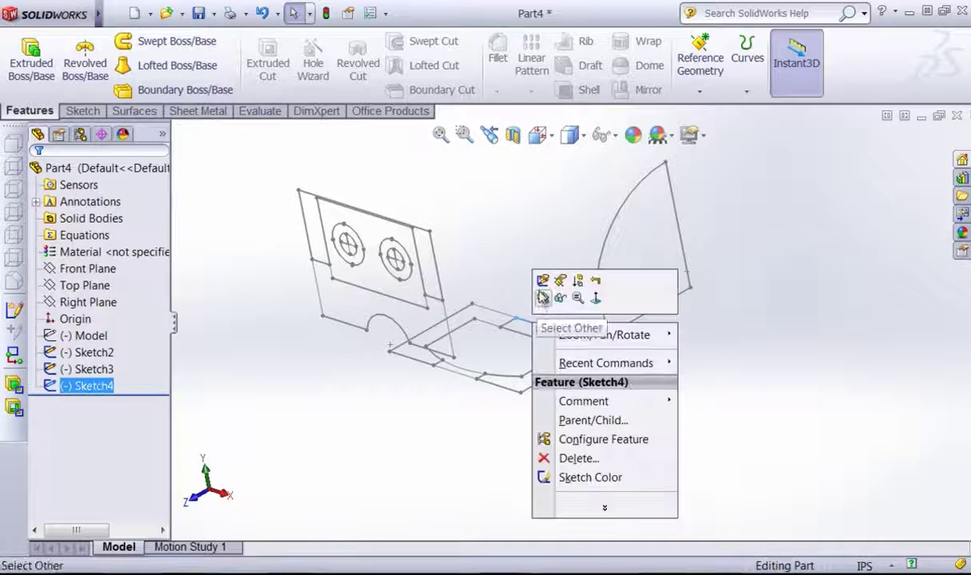
{"action": "left_click", "coordinate": [542, 284]}
{"action": "middle_click_drag", "start_coordinate": [512, 354], "coordinate": [503, 382]}
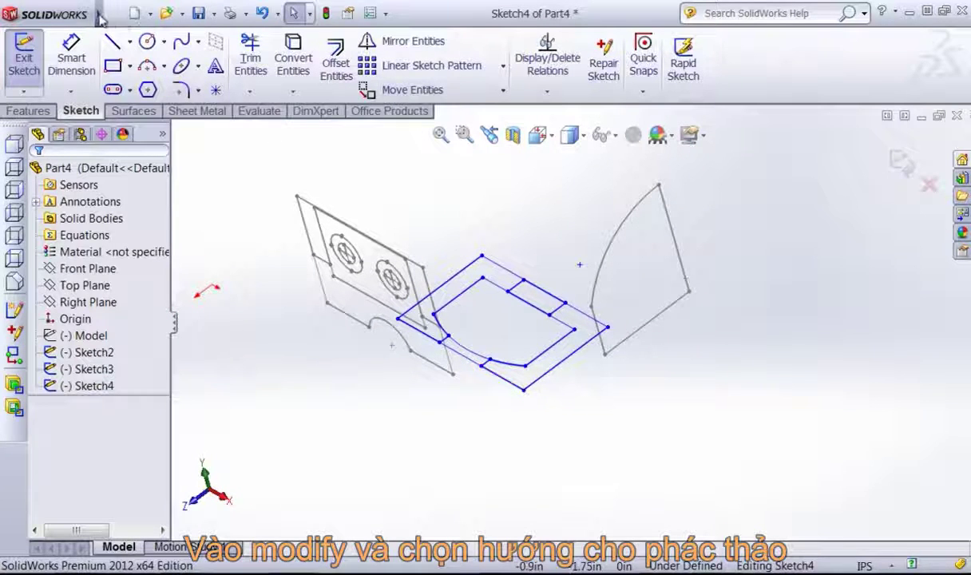
{"action": "left_click", "coordinate": [246, 14]}
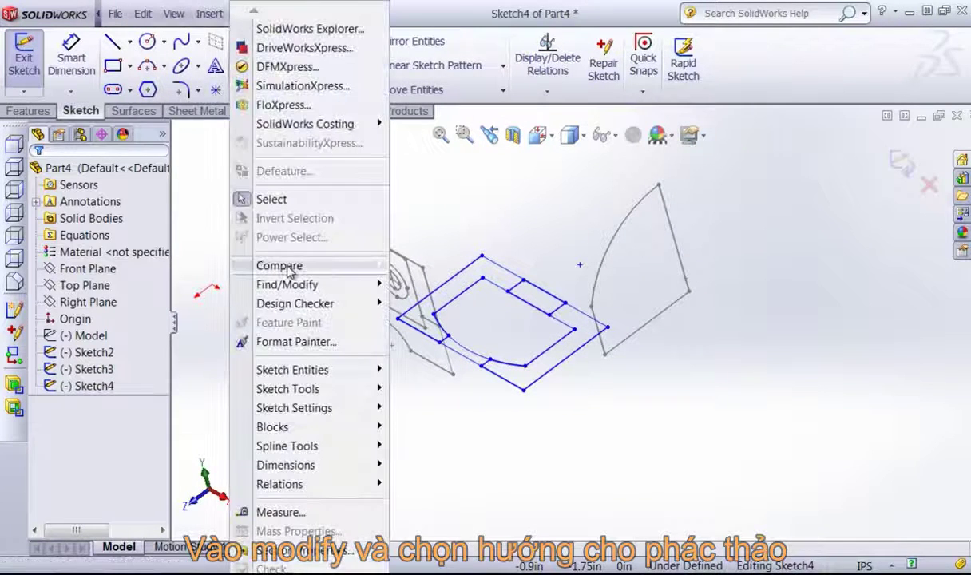
{"action": "mouse_move", "coordinate": [288, 389]}
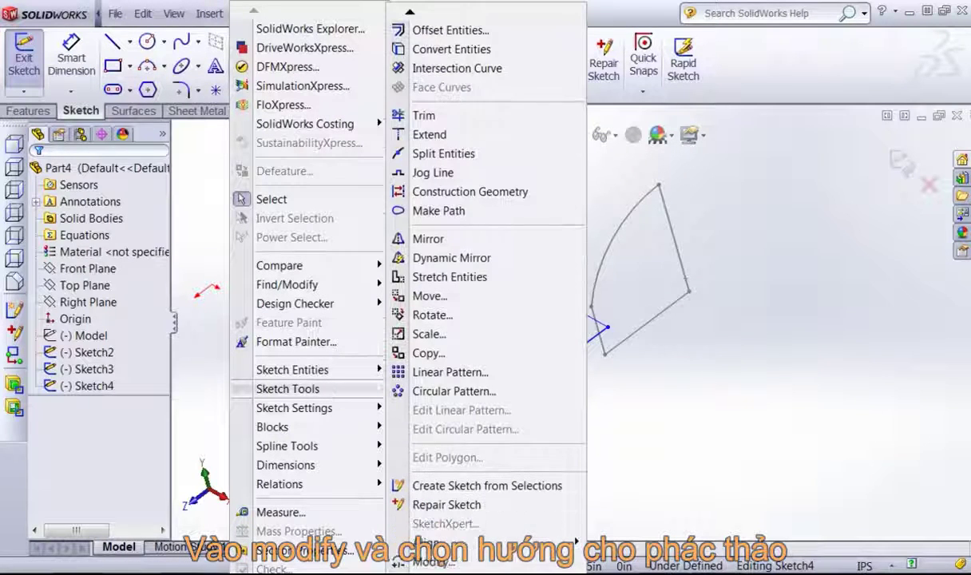
{"action": "left_click", "coordinate": [434, 563]}
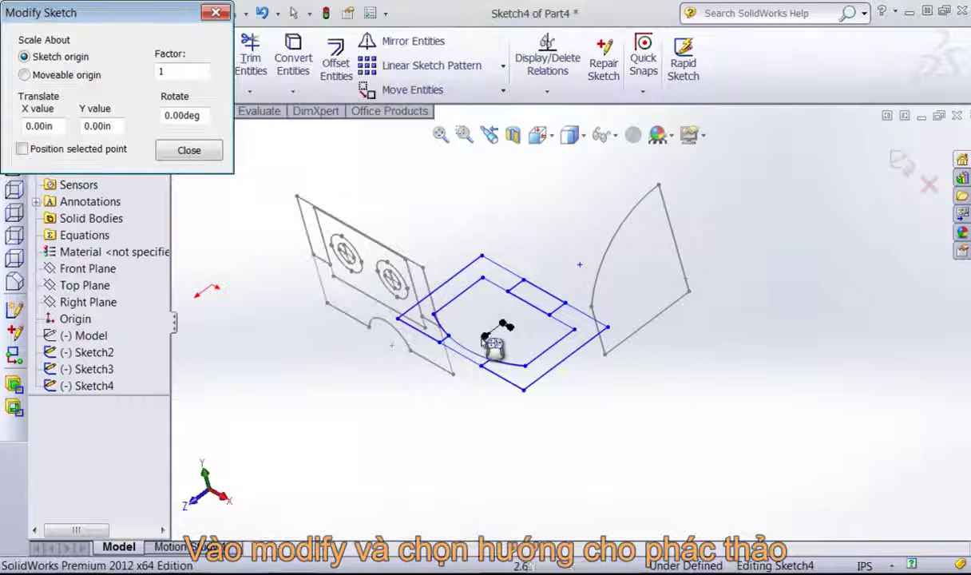
{"action": "left_click", "coordinate": [522, 339]}
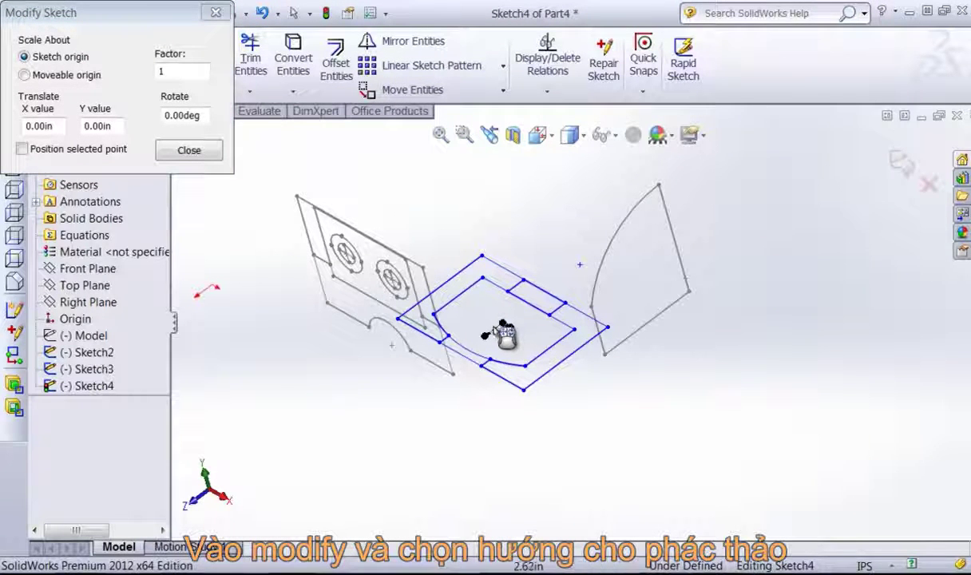
{"action": "double_click", "coordinate": [489, 341]}
{"action": "double_click", "coordinate": [508, 319]}
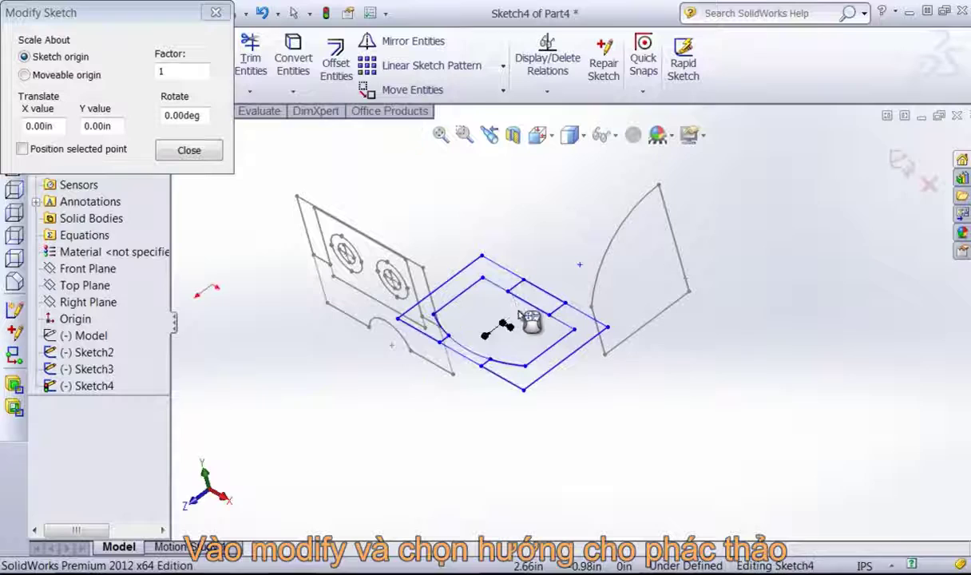
{"action": "left_click", "coordinate": [182, 149]}
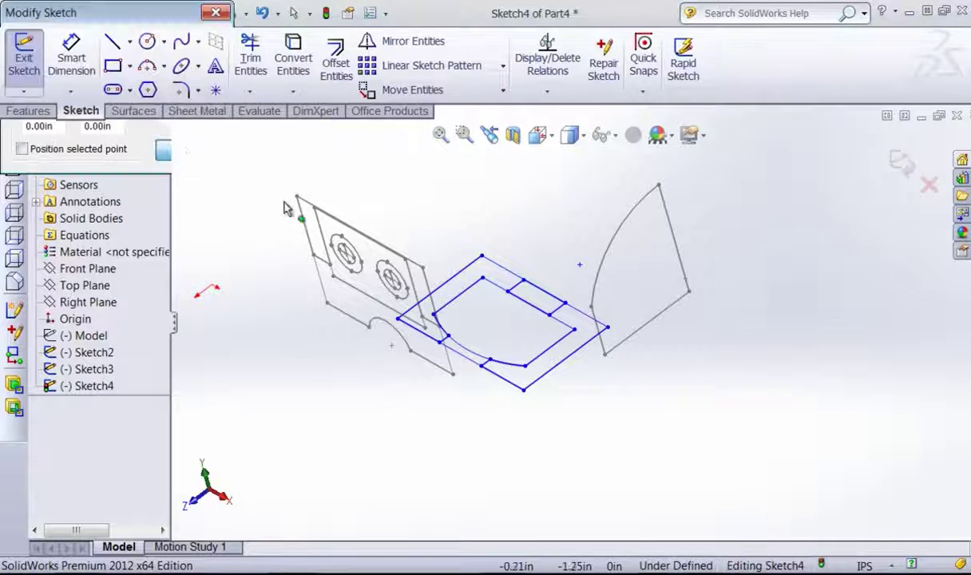
{"action": "left_click", "coordinate": [901, 162]}
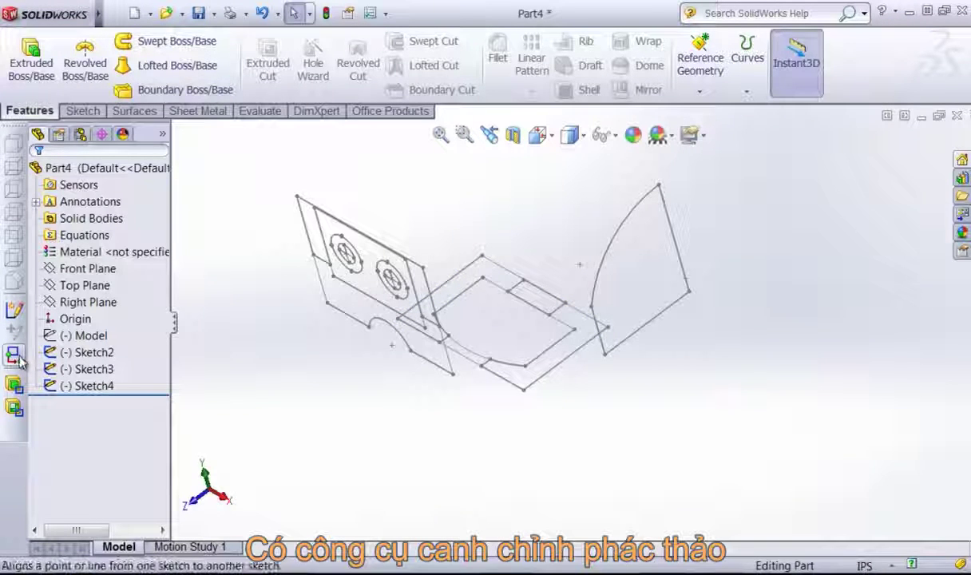
- Align Sketch2's bottom edge with the matching edge of the Sketch4 base outline
{"action": "mouse_move", "coordinate": [520, 402]}
{"action": "middle_mouse_down"}
{"action": "mouse_move", "coordinate": [593, 336]}
{"action": "mouse_move", "coordinate": [558, 386]}
{"action": "mouse_move", "coordinate": [579, 378]}
{"action": "mouse_move", "coordinate": [520, 415]}
{"action": "mouse_move", "coordinate": [526, 455]}
{"action": "middle_mouse_up"}
{"action": "left_click", "coordinate": [564, 354]}
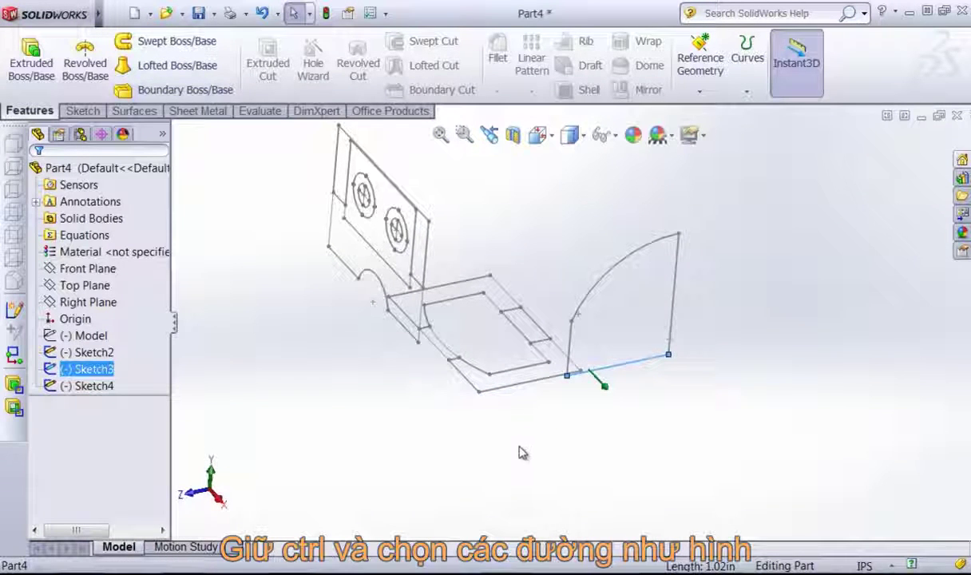
{"action": "left_click", "coordinate": [506, 392], "text": "ctrl"}
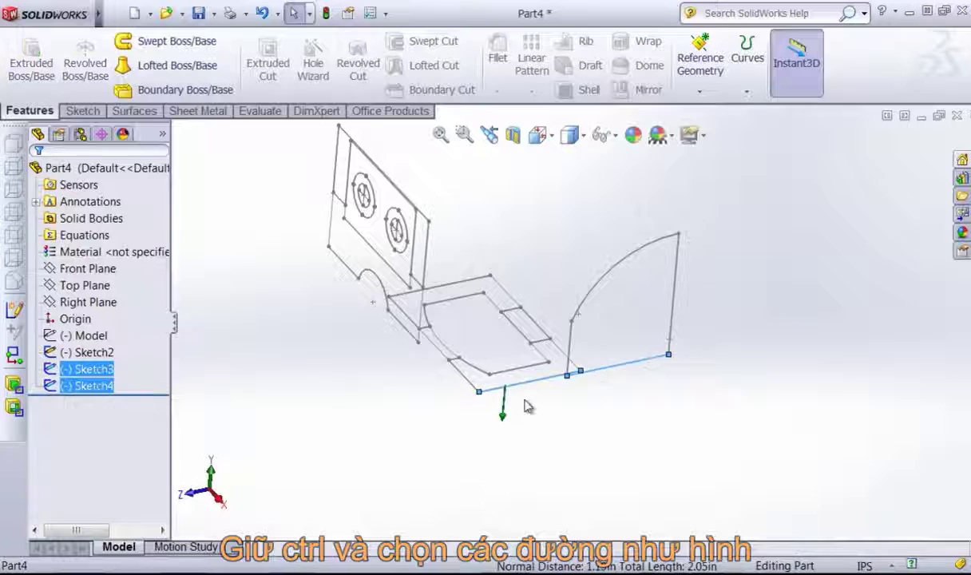
{"action": "mouse_move", "coordinate": [503, 403]}
{"action": "middle_mouse_down"}
{"action": "mouse_move", "coordinate": [498, 326]}
{"action": "mouse_move", "coordinate": [551, 343]}
{"action": "middle_mouse_up"}
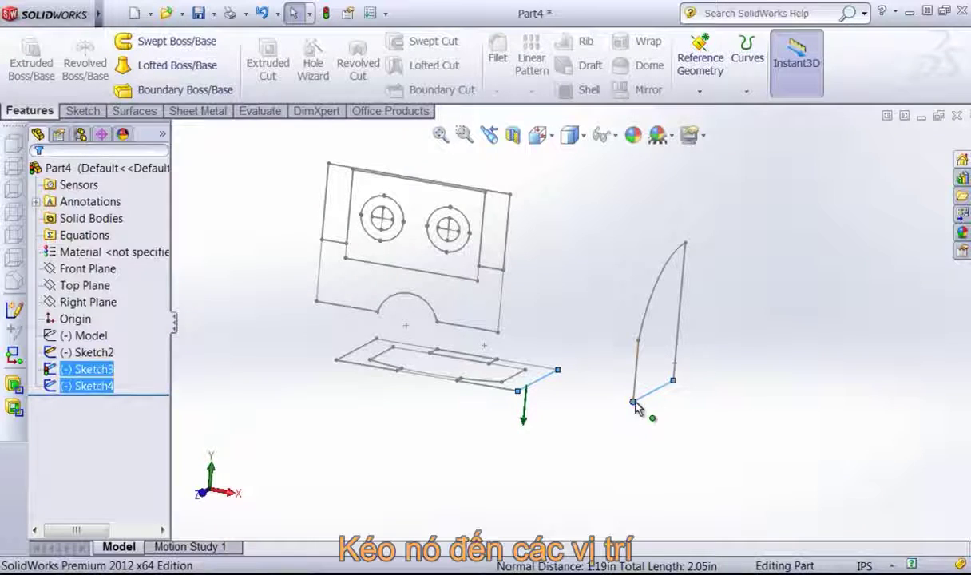
{"action": "left_click", "coordinate": [600, 399]}
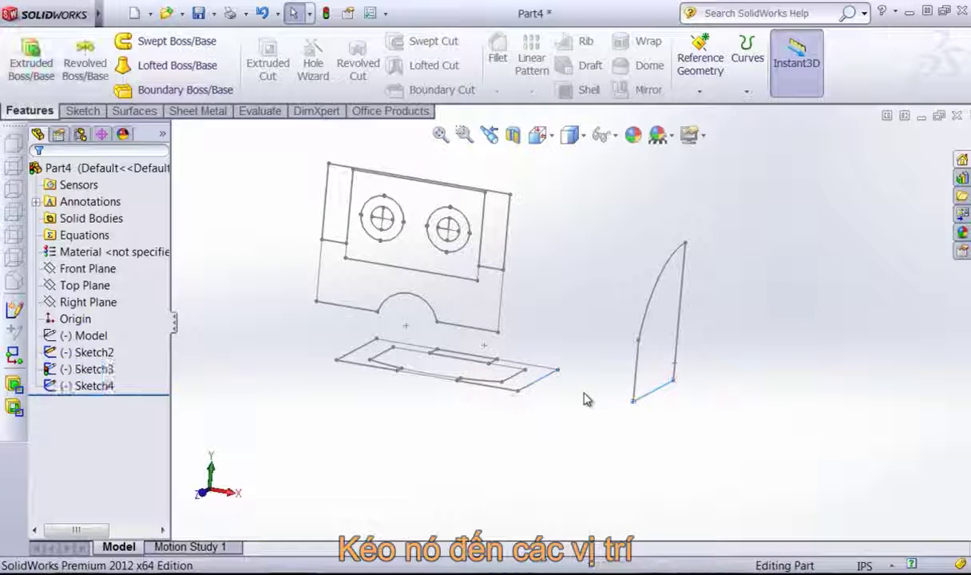
{"action": "mouse_move", "coordinate": [584, 400]}
{"action": "middle_mouse_down"}
{"action": "mouse_move", "coordinate": [540, 387]}
{"action": "mouse_move", "coordinate": [593, 393]}
{"action": "middle_mouse_up"}
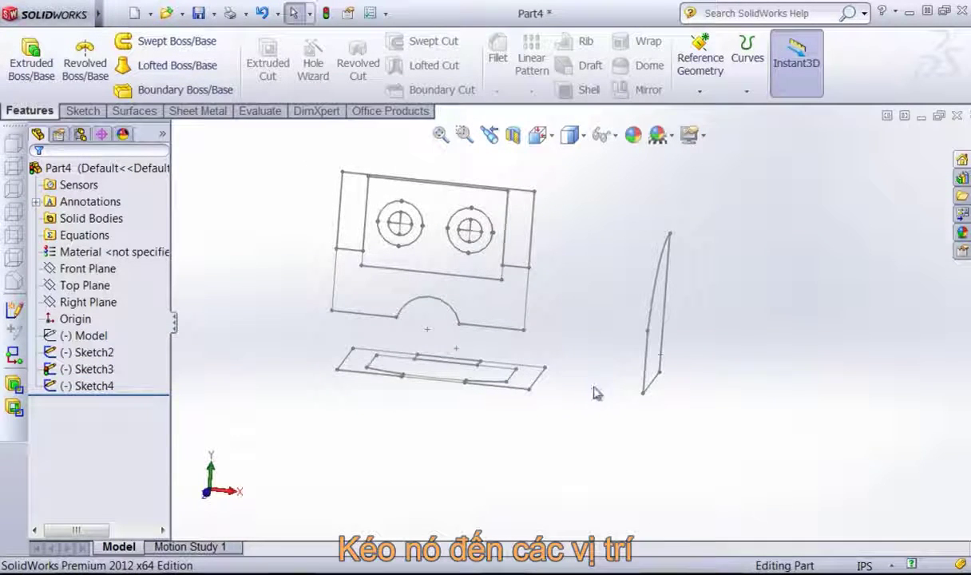
{"action": "left_click", "coordinate": [493, 334]}
{"action": "left_click", "coordinate": [511, 388], "text": "ctrl"}
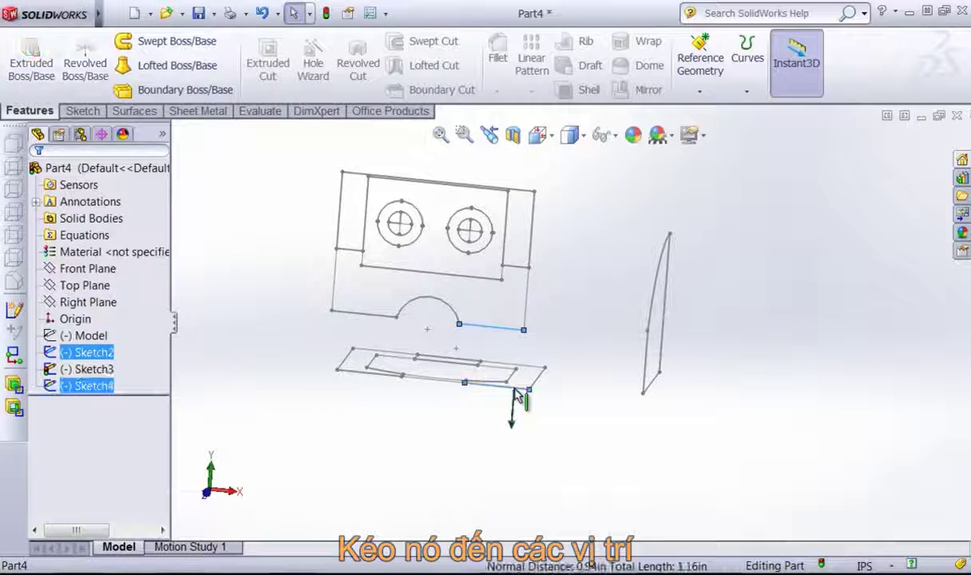
{"action": "left_click", "coordinate": [11, 357]}
{"action": "left_click", "coordinate": [520, 442]}
{"action": "mouse_move", "coordinate": [520, 442]}
{"action": "middle_mouse_down"}
{"action": "mouse_move", "coordinate": [527, 403]}
{"action": "mouse_move", "coordinate": [529, 415]}
{"action": "mouse_move", "coordinate": [418, 449]}
{"action": "mouse_move", "coordinate": [443, 431]}
{"action": "middle_mouse_up"}
- Align the Sketch3 side profile onto the matching edge of the Sketch4 base outline
{"action": "scroll", "coordinate": [470, 411], "scroll_direction": "down", "scroll_amount": 2}
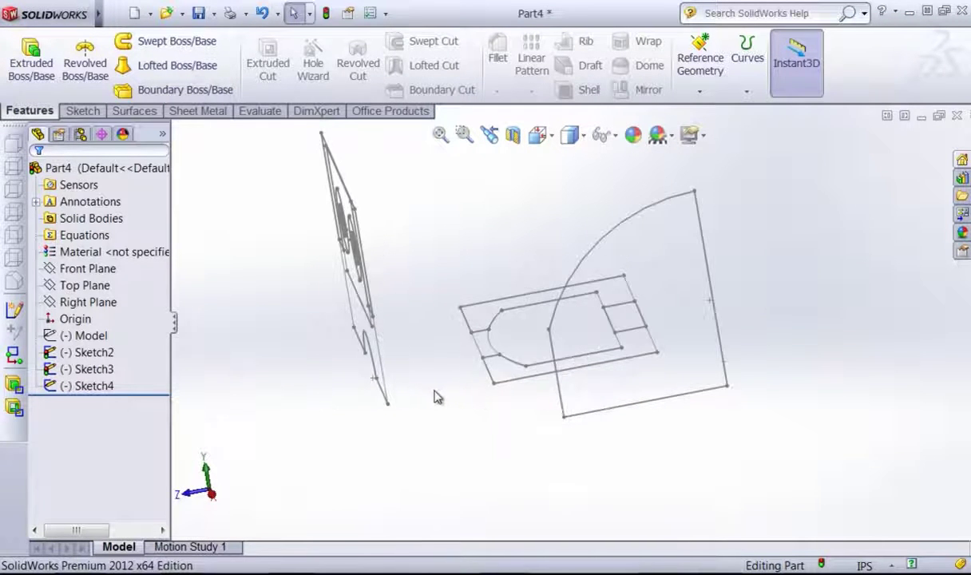
{"action": "mouse_move", "coordinate": [436, 397]}
{"action": "middle_mouse_down"}
{"action": "mouse_move", "coordinate": [444, 393]}
{"action": "mouse_move", "coordinate": [399, 387]}
{"action": "middle_mouse_up"}
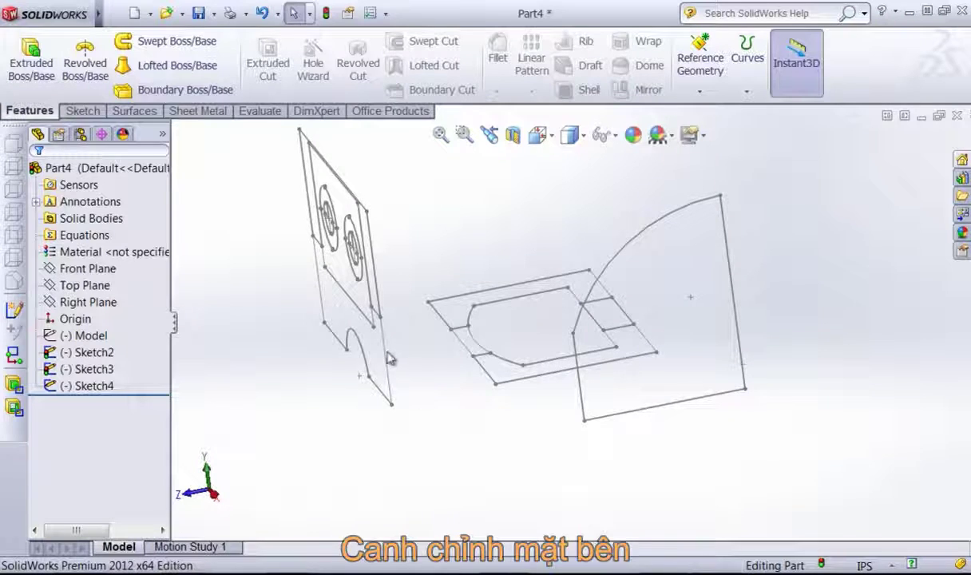
{"action": "left_click", "coordinate": [392, 357]}
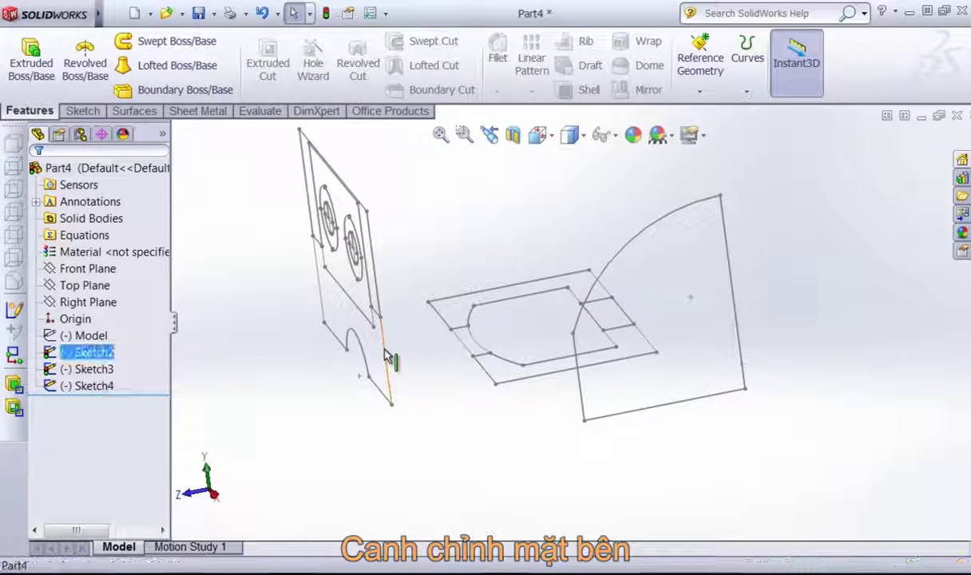
{"action": "left_click", "coordinate": [582, 391], "text": "ctrl"}
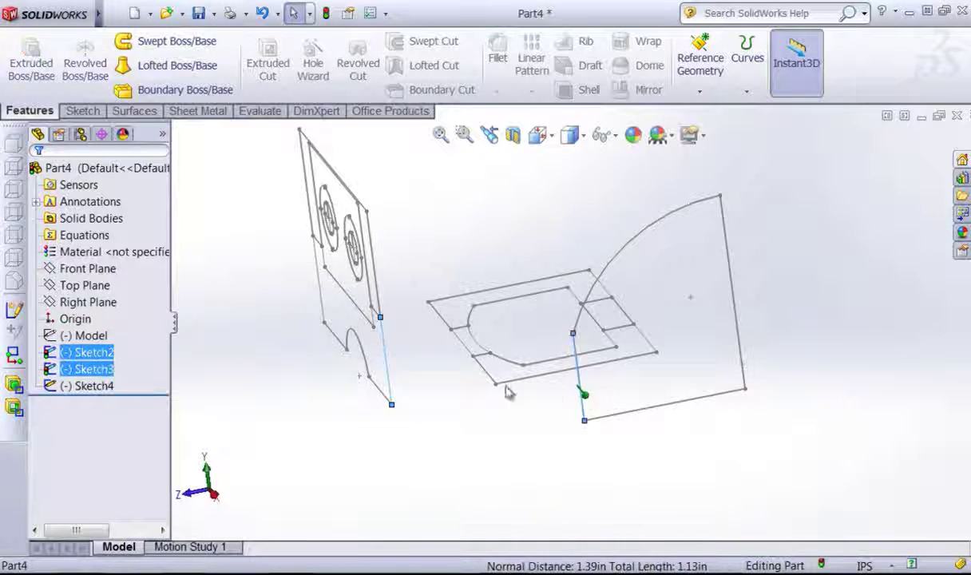
{"action": "mouse_move", "coordinate": [495, 406]}
{"action": "middle_mouse_down"}
{"action": "mouse_move", "coordinate": [534, 374]}
{"action": "mouse_move", "coordinate": [650, 391]}
{"action": "mouse_move", "coordinate": [657, 407]}
{"action": "middle_mouse_up"}
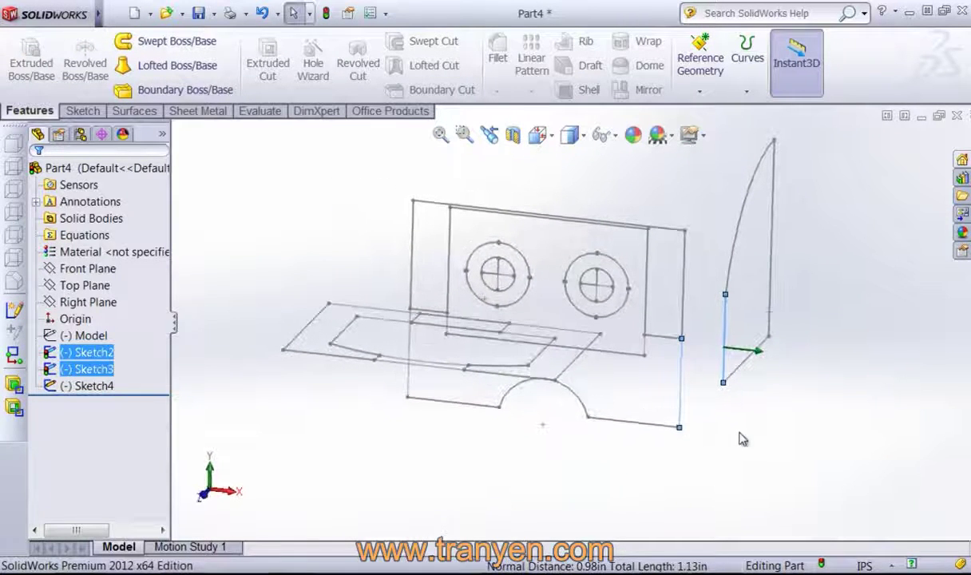
{"action": "left_click", "coordinate": [707, 417]}
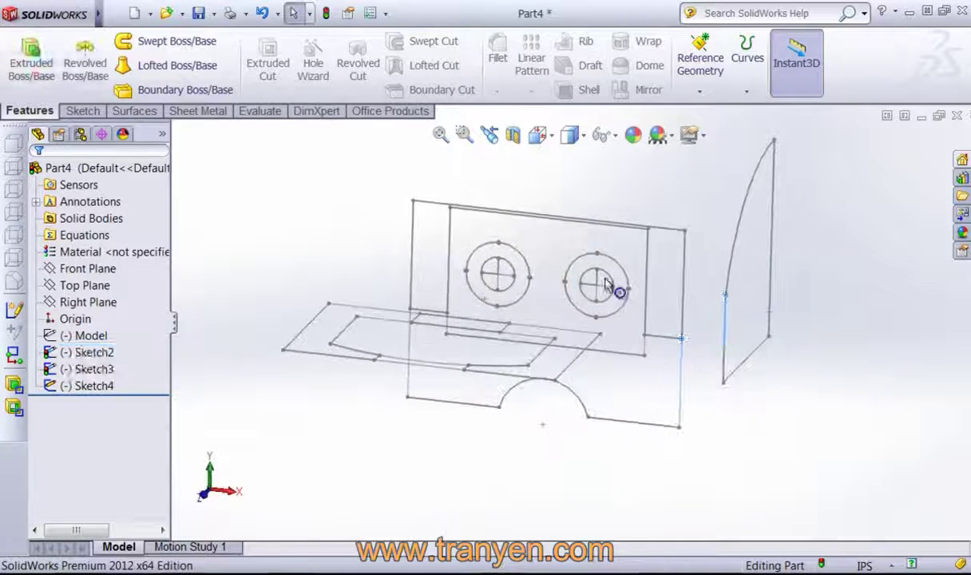
{"action": "left_click", "coordinate": [574, 369]}
{"action": "left_click", "coordinate": [754, 363], "text": "ctrl"}
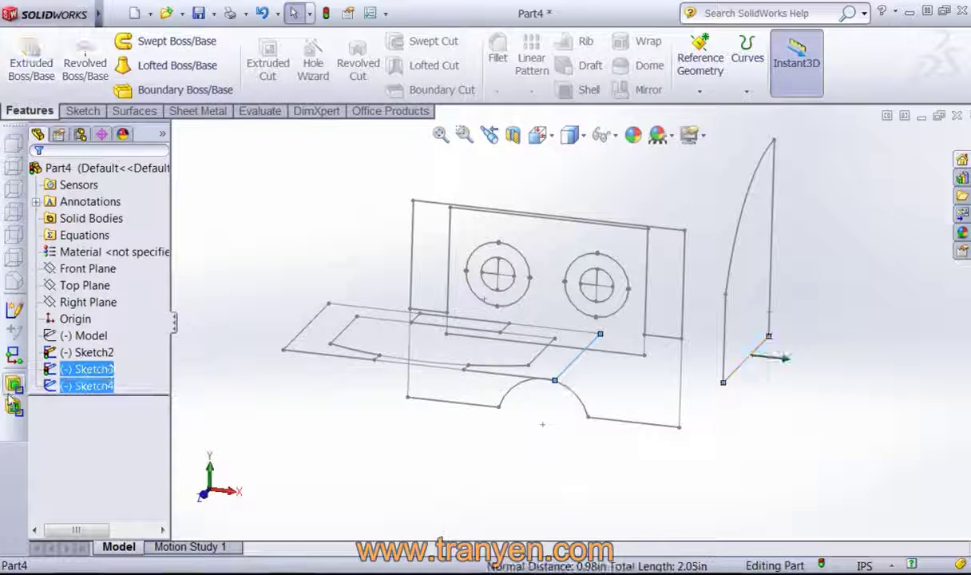
{"action": "left_click", "coordinate": [739, 465]}
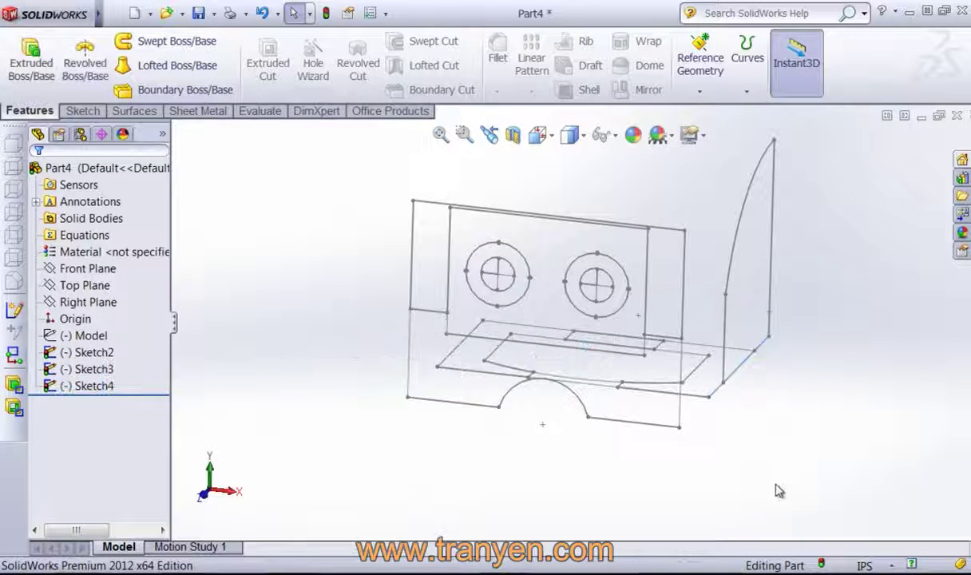
{"action": "mouse_move", "coordinate": [739, 466]}
{"action": "middle_mouse_down"}
{"action": "mouse_move", "coordinate": [769, 442]}
{"action": "mouse_move", "coordinate": [742, 488]}
{"action": "mouse_move", "coordinate": [743, 447]}
{"action": "mouse_move", "coordinate": [672, 434]}
{"action": "mouse_move", "coordinate": [671, 448]}
{"action": "middle_mouse_up"}
- Orbit and zoom around the imported sketches to check how the front view and base outline line up
{"action": "scroll", "coordinate": [700, 429], "scroll_direction": "down", "scroll_amount": 2}
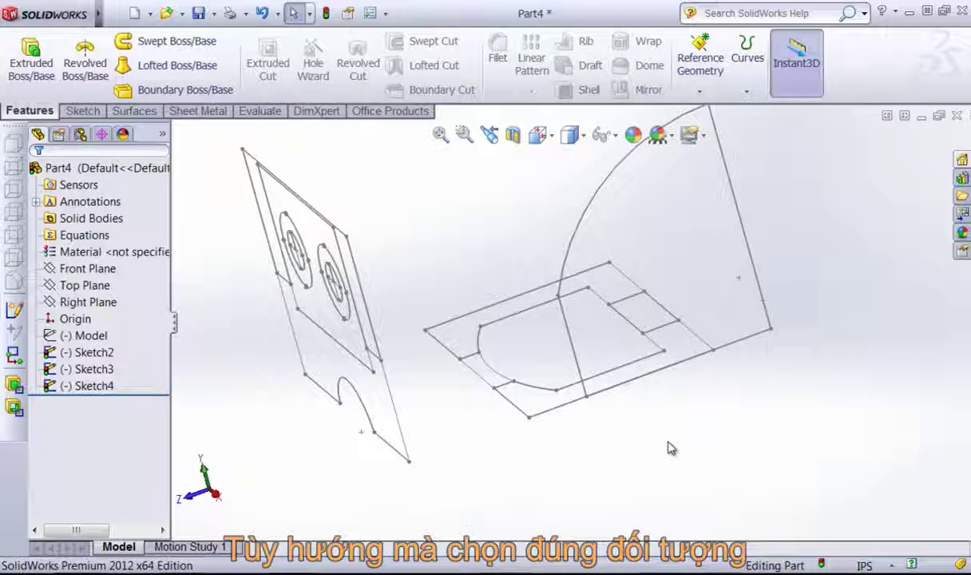
{"action": "scroll", "coordinate": [667, 449], "scroll_direction": "up", "scroll_amount": 3}
{"action": "mouse_move", "coordinate": [447, 331]}
{"action": "middle_mouse_down"}
{"action": "mouse_move", "coordinate": [481, 353]}
{"action": "mouse_move", "coordinate": [500, 388]}
{"action": "mouse_move", "coordinate": [490, 358]}
{"action": "middle_mouse_up"}
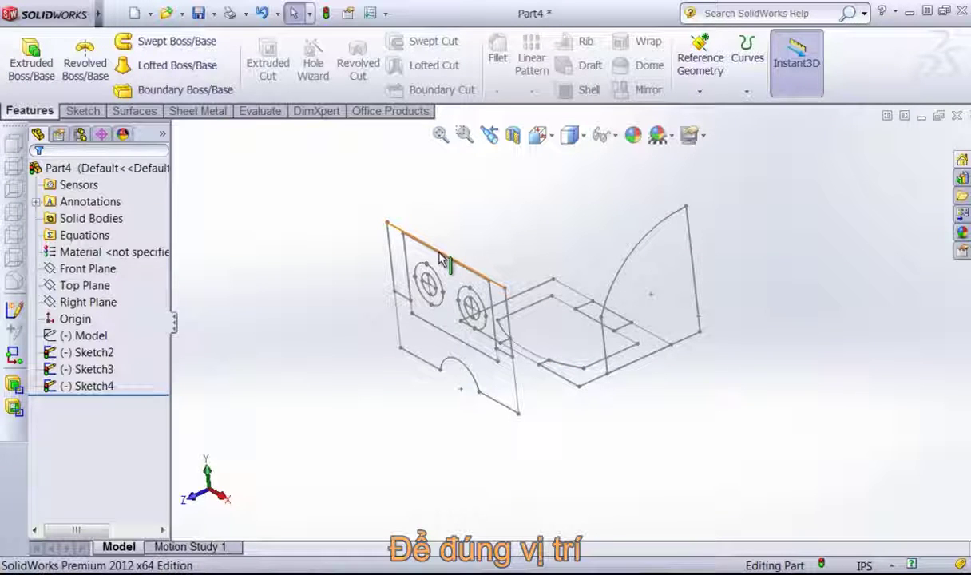
{"action": "mouse_move", "coordinate": [648, 373]}
{"action": "middle_mouse_down"}
{"action": "mouse_move", "coordinate": [596, 337]}
{"action": "mouse_move", "coordinate": [607, 380]}
{"action": "middle_mouse_up"}
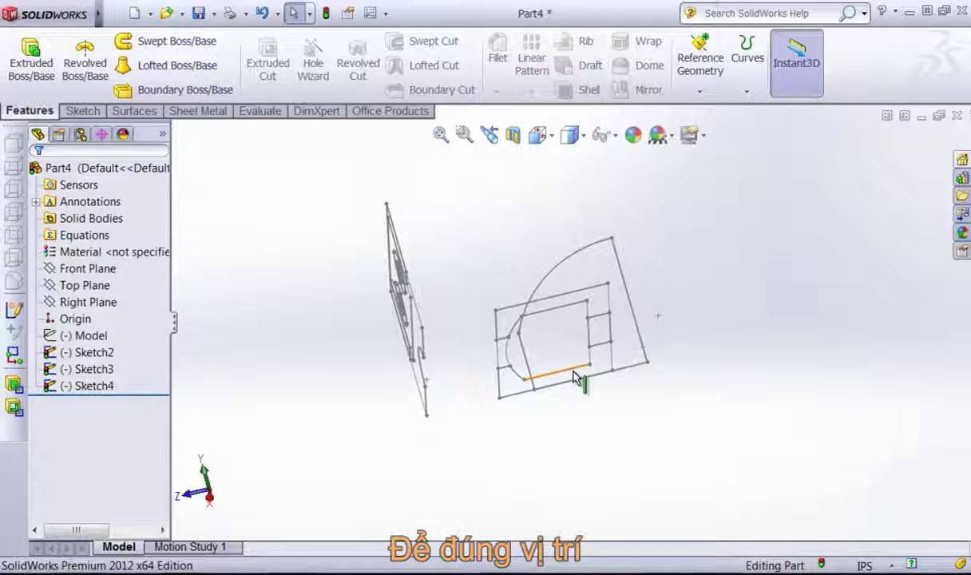
{"action": "middle_click_drag", "start_coordinate": [607, 328], "coordinate": [510, 401]}
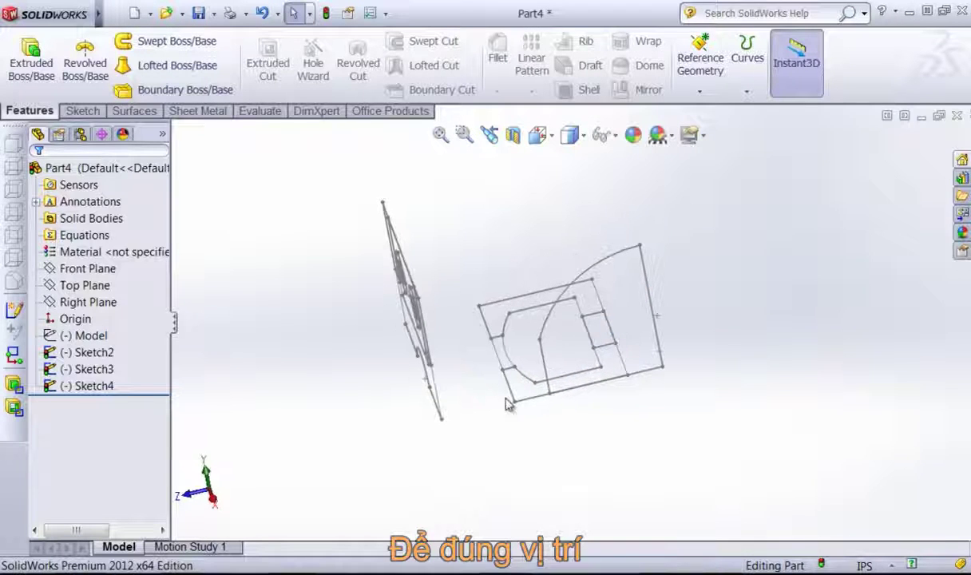
- Move all Sketch4 entities from the rectangle's lower corner onto the curved sketch's corner, then exit
{"action": "right_click", "coordinate": [498, 308]}
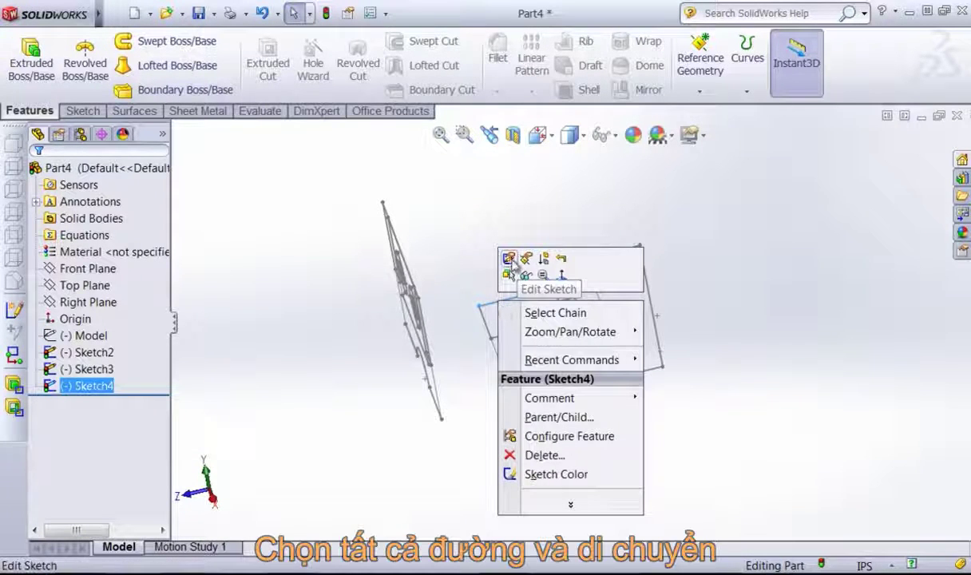
{"action": "left_click", "coordinate": [509, 260]}
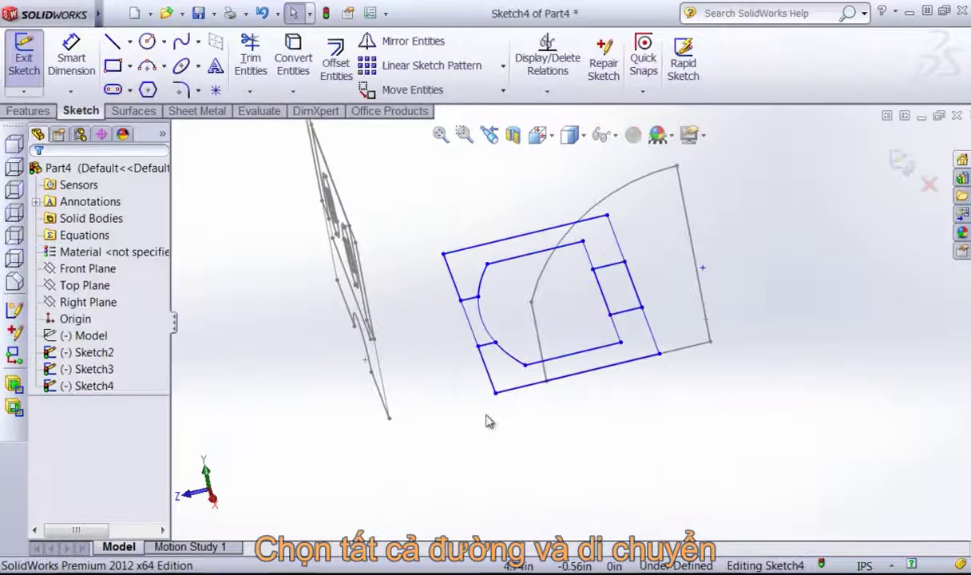
{"action": "left_click_drag", "start_coordinate": [471, 377], "coordinate": [771, 154]}
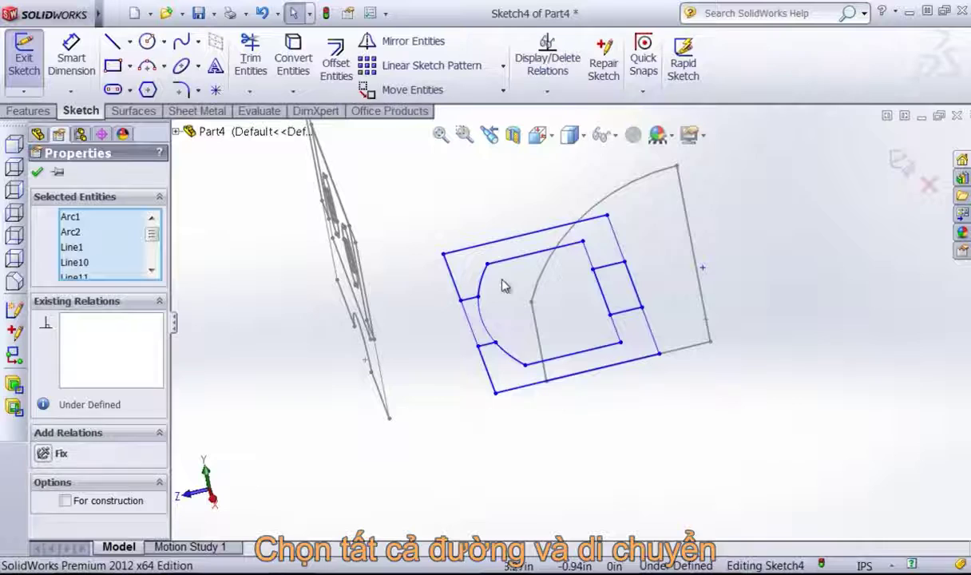
{"action": "left_click", "coordinate": [389, 92]}
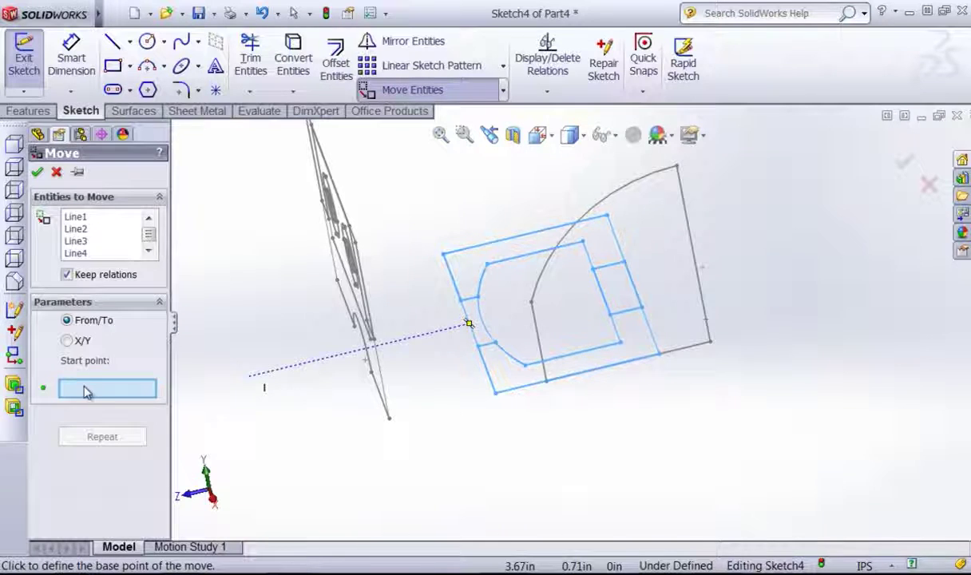
{"action": "left_click", "coordinate": [496, 394]}
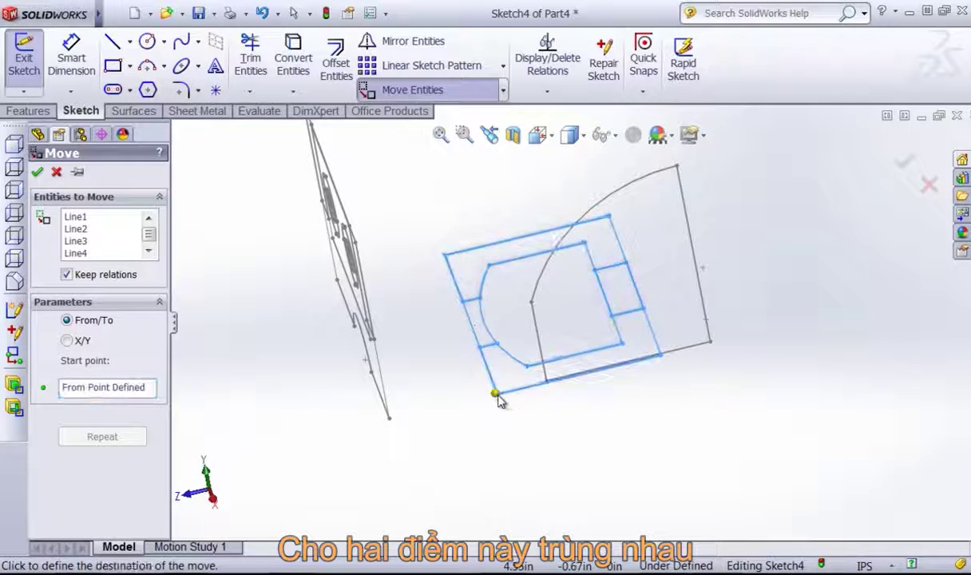
{"action": "left_click", "coordinate": [546, 381]}
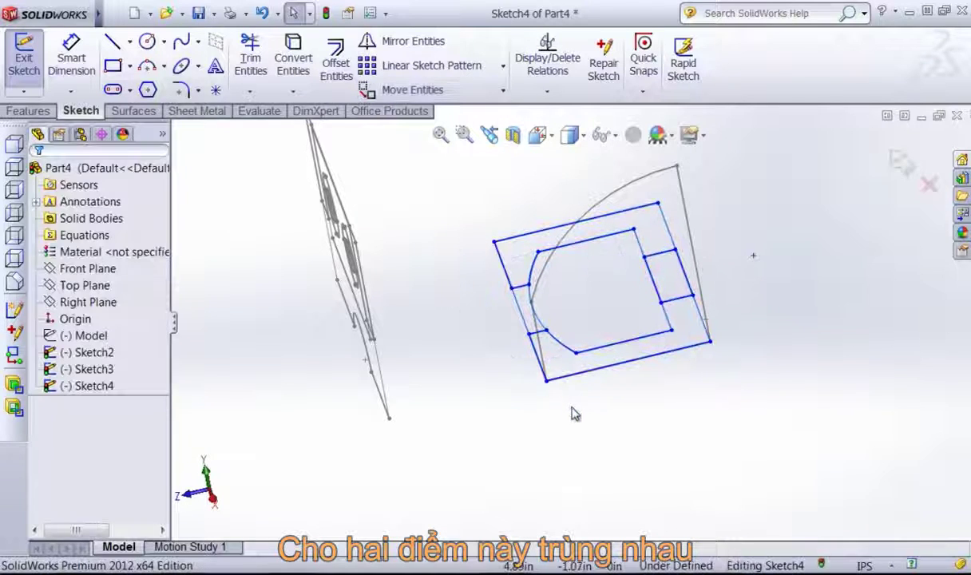
{"action": "key", "text": "ctrl+b"}
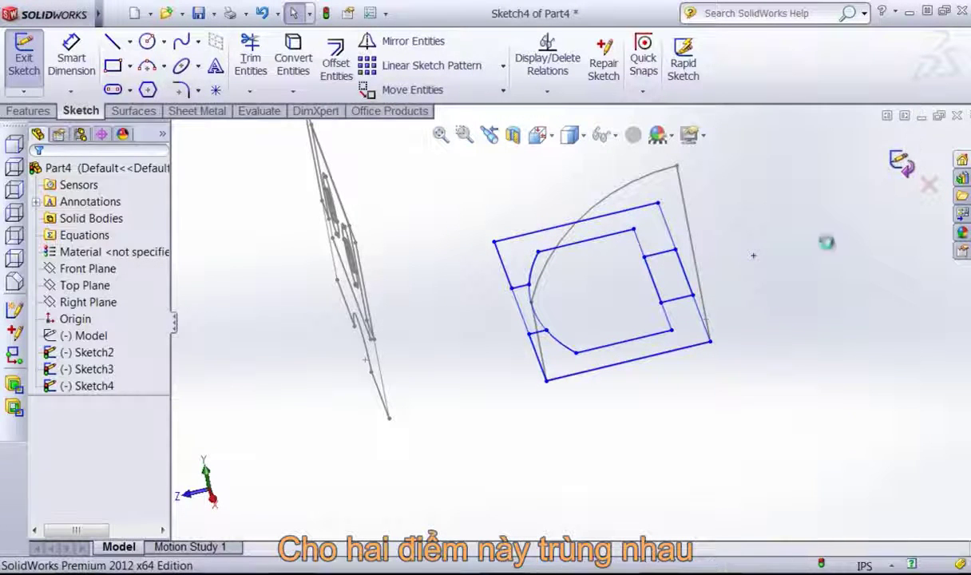
{"action": "mouse_move", "coordinate": [762, 297]}
{"action": "middle_mouse_down"}
{"action": "mouse_move", "coordinate": [762, 200]}
{"action": "mouse_move", "coordinate": [802, 209]}
{"action": "mouse_move", "coordinate": [796, 249]}
{"action": "mouse_move", "coordinate": [516, 339]}
{"action": "middle_mouse_up"}
{"action": "left_click", "coordinate": [460, 359]}
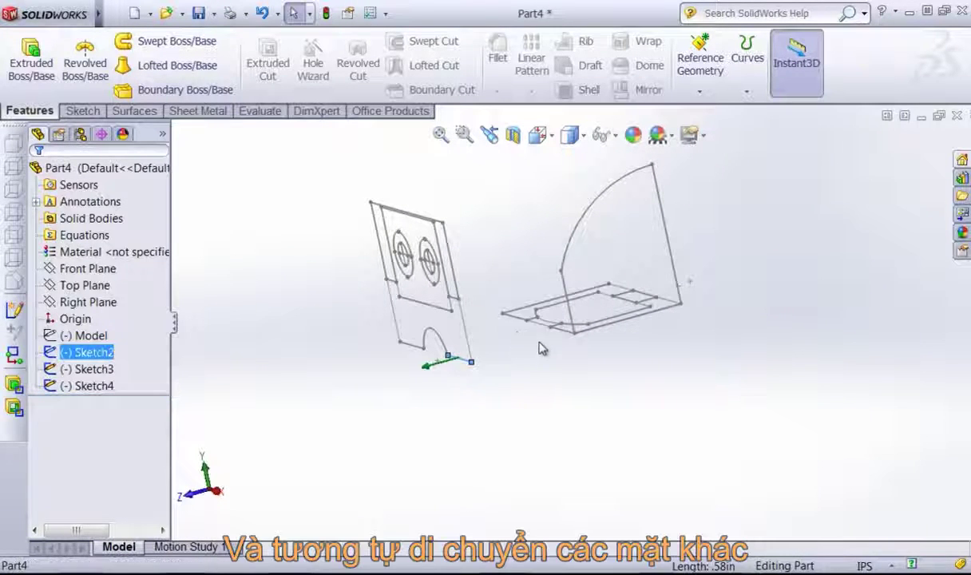
{"action": "left_click", "coordinate": [564, 334], "text": "ctrl"}
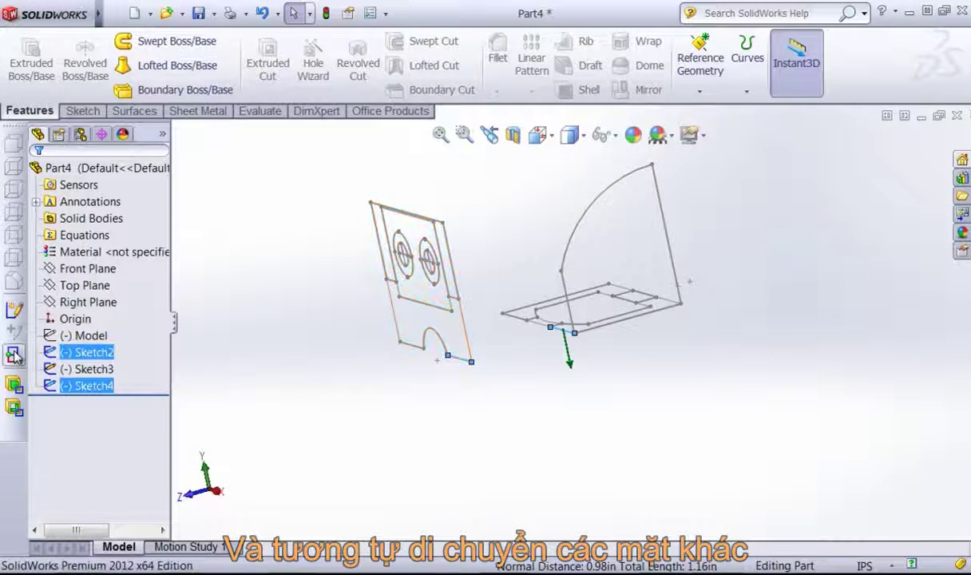
{"action": "left_click", "coordinate": [548, 387]}
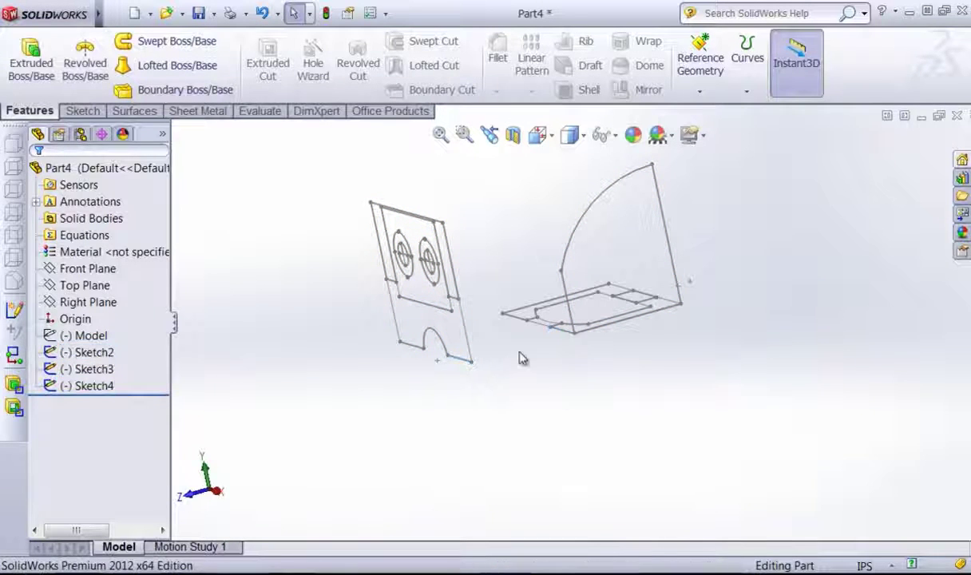
{"action": "mouse_move", "coordinate": [499, 341]}
{"action": "middle_mouse_down"}
{"action": "mouse_move", "coordinate": [574, 310]}
{"action": "mouse_move", "coordinate": [602, 315]}
{"action": "mouse_move", "coordinate": [585, 243]}
{"action": "mouse_move", "coordinate": [540, 343]}
{"action": "mouse_move", "coordinate": [494, 366]}
{"action": "mouse_move", "coordinate": [413, 270]}
{"action": "middle_mouse_up"}
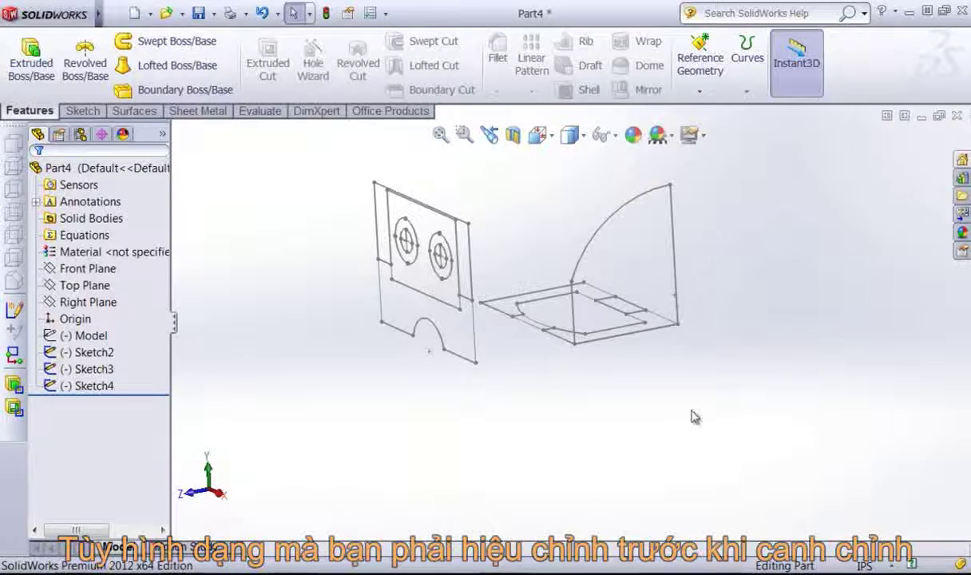
- Check which sketch plane Sketch2 uses, leaving its plane unchanged
{"action": "scroll", "coordinate": [763, 288], "scroll_direction": "up", "scroll_amount": 1}
{"action": "scroll", "coordinate": [674, 254], "scroll_direction": "down", "scroll_amount": 3}
{"action": "scroll", "coordinate": [607, 263], "scroll_direction": "up", "scroll_amount": 2}
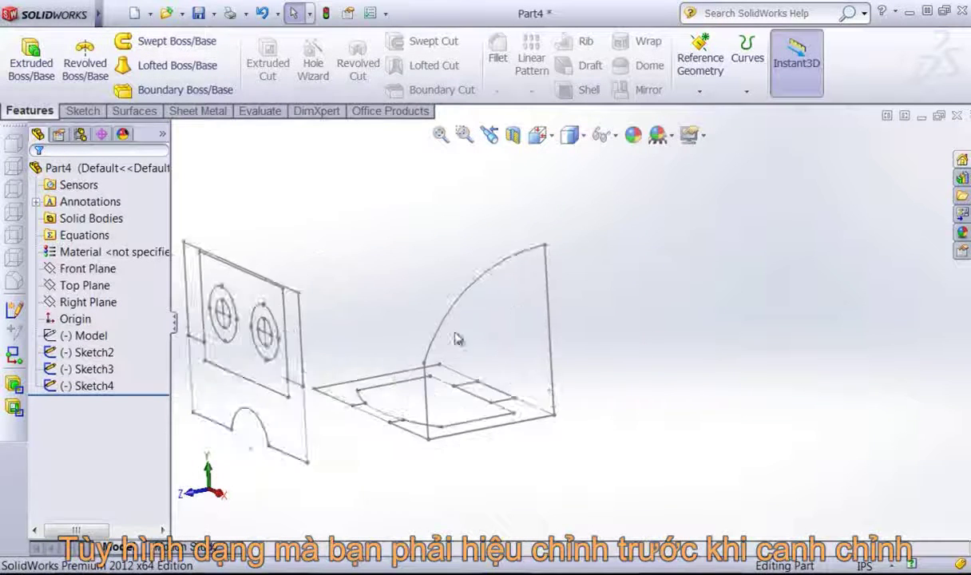
{"action": "scroll", "coordinate": [446, 328], "scroll_direction": "down", "scroll_amount": 1}
{"action": "middle_click_drag", "start_coordinate": [446, 327], "coordinate": [445, 320]}
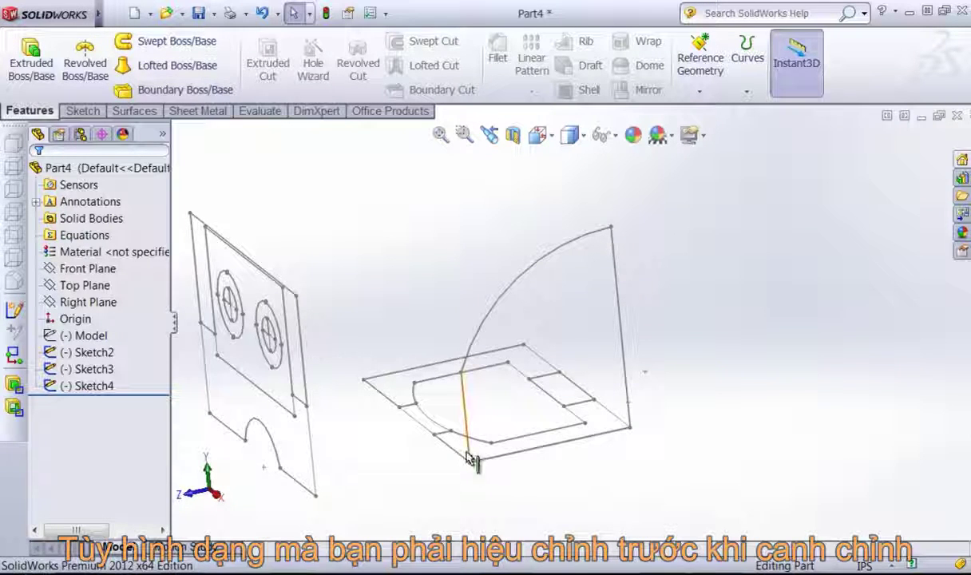
{"action": "left_click", "coordinate": [87, 385]}
{"action": "left_click", "coordinate": [70, 352], "text": "ctrl"}
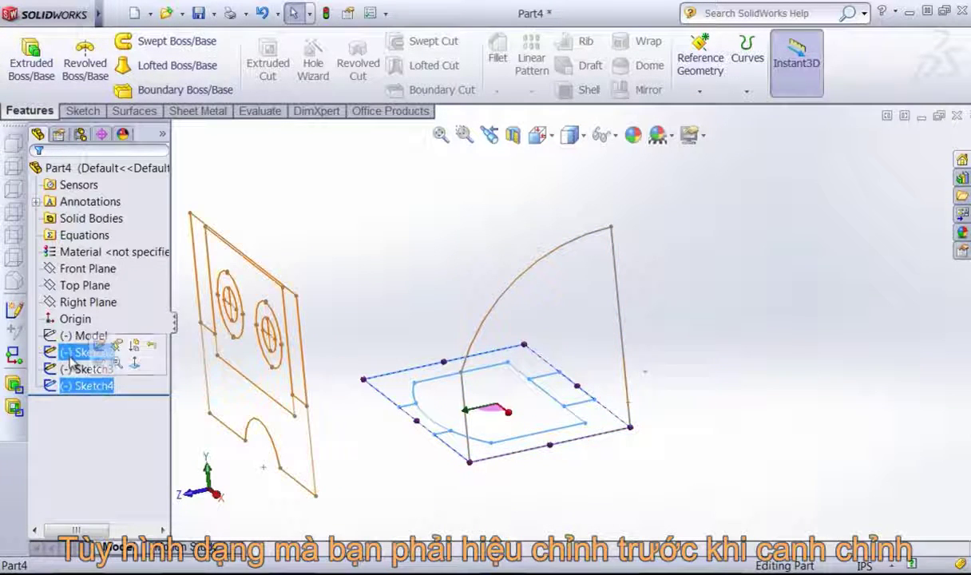
{"action": "right_click", "coordinate": [70, 357]}
{"action": "left_click", "coordinate": [94, 289]}
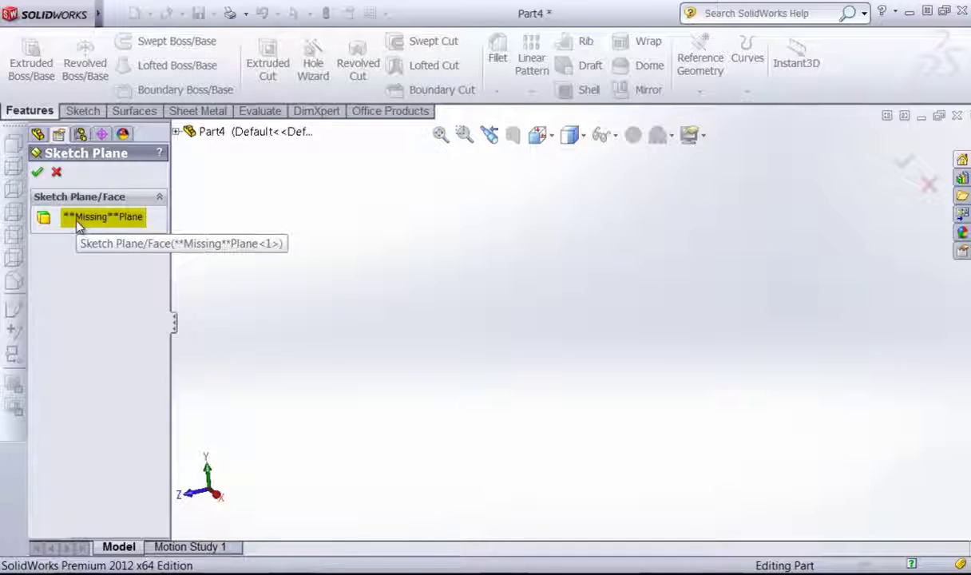
{"action": "left_click", "coordinate": [56, 174]}
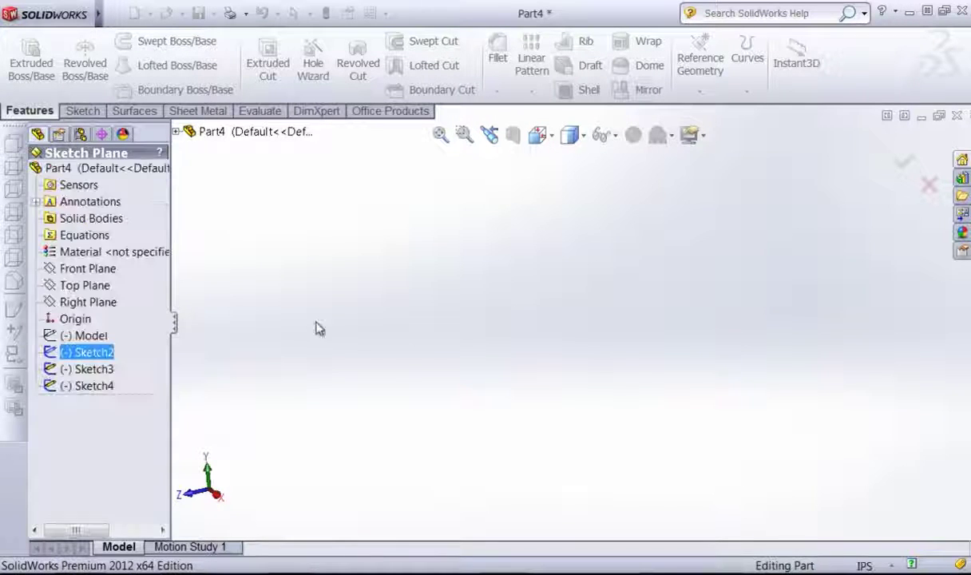
{"action": "left_click", "coordinate": [342, 289]}
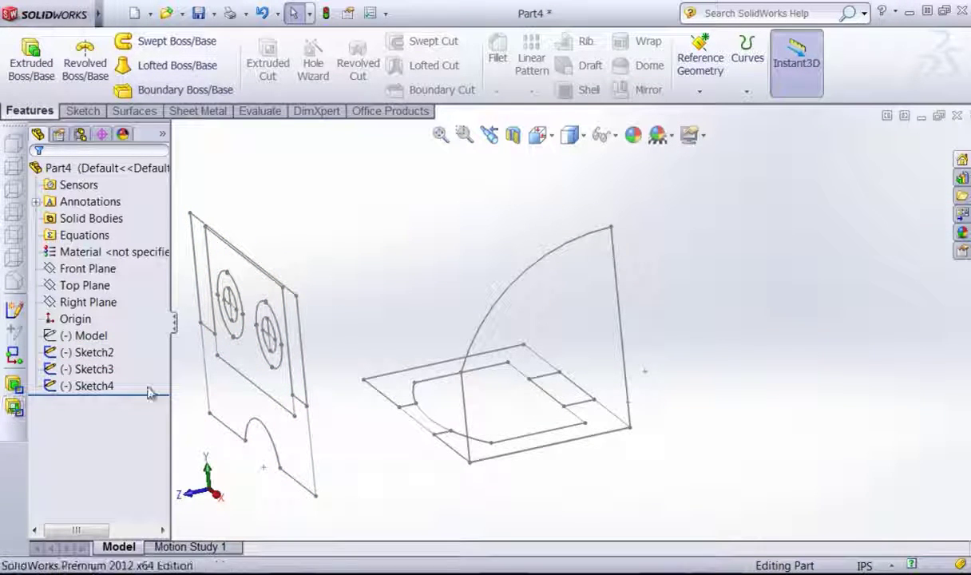
- Extrude the quarter-arc profile from the sketch plane Up To Vertex at Point7@Sketch4
{"action": "left_click", "coordinate": [24, 72]}
{"action": "middle_click_drag", "start_coordinate": [466, 271], "coordinate": [580, 299]}
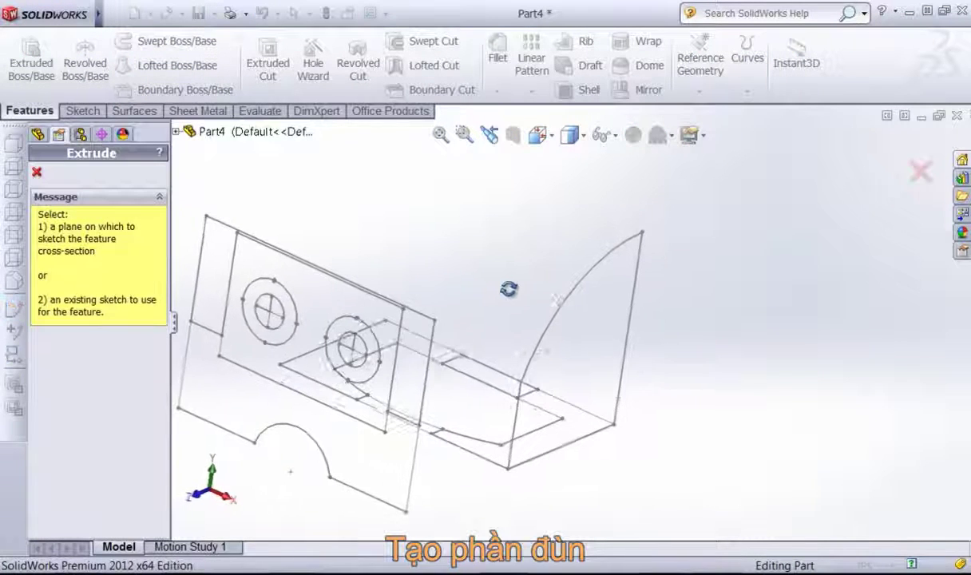
{"action": "left_click", "coordinate": [579, 299]}
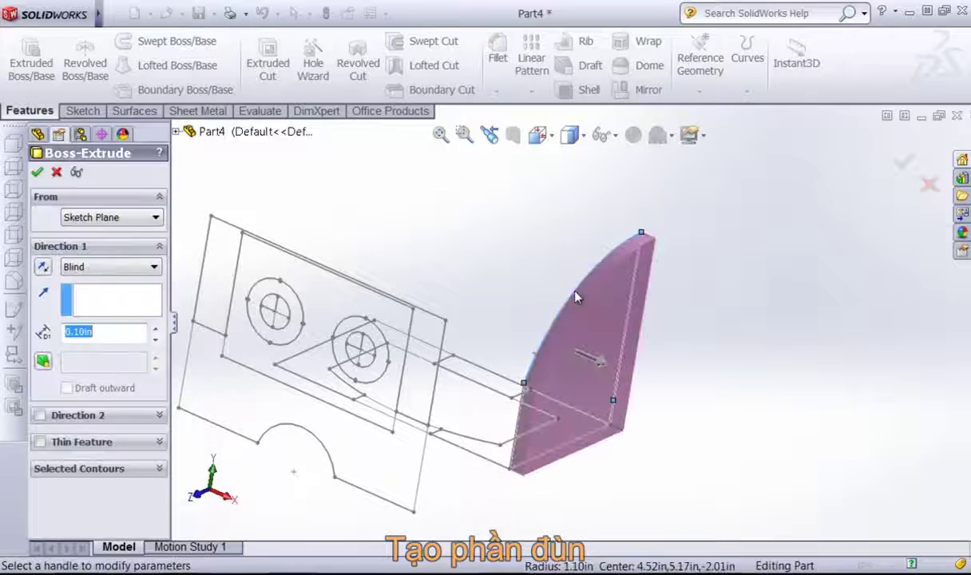
{"action": "mouse_move", "coordinate": [577, 297]}
{"action": "middle_mouse_down"}
{"action": "mouse_move", "coordinate": [546, 278]}
{"action": "mouse_move", "coordinate": [540, 310]}
{"action": "middle_mouse_up"}
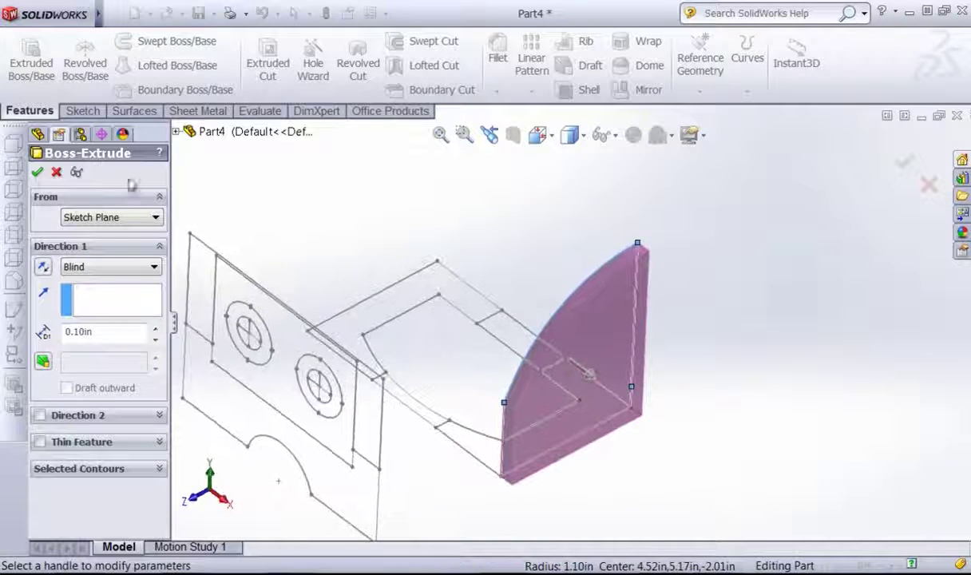
{"action": "left_click", "coordinate": [114, 224]}
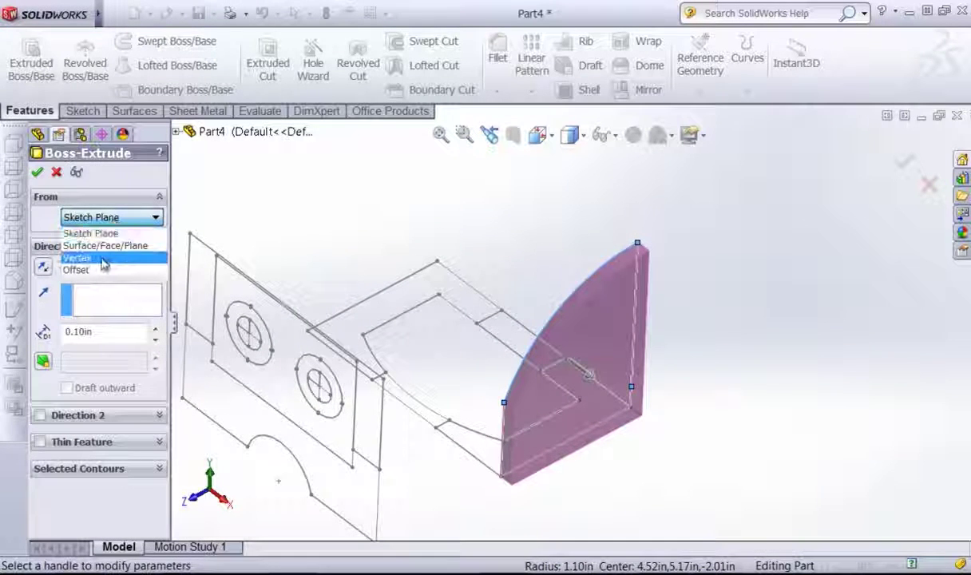
{"action": "left_click", "coordinate": [90, 233]}
{"action": "left_click", "coordinate": [108, 267]}
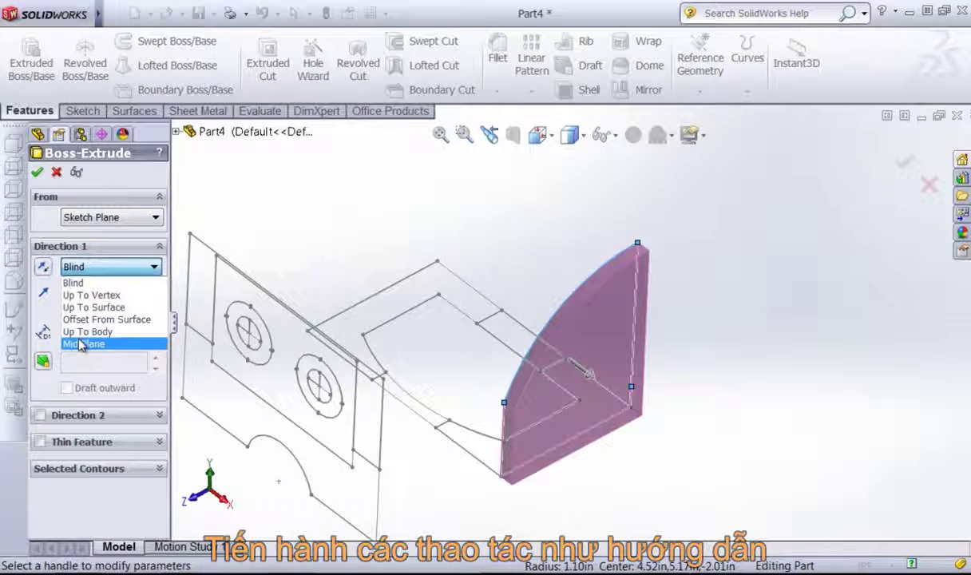
{"action": "left_click", "coordinate": [90, 295]}
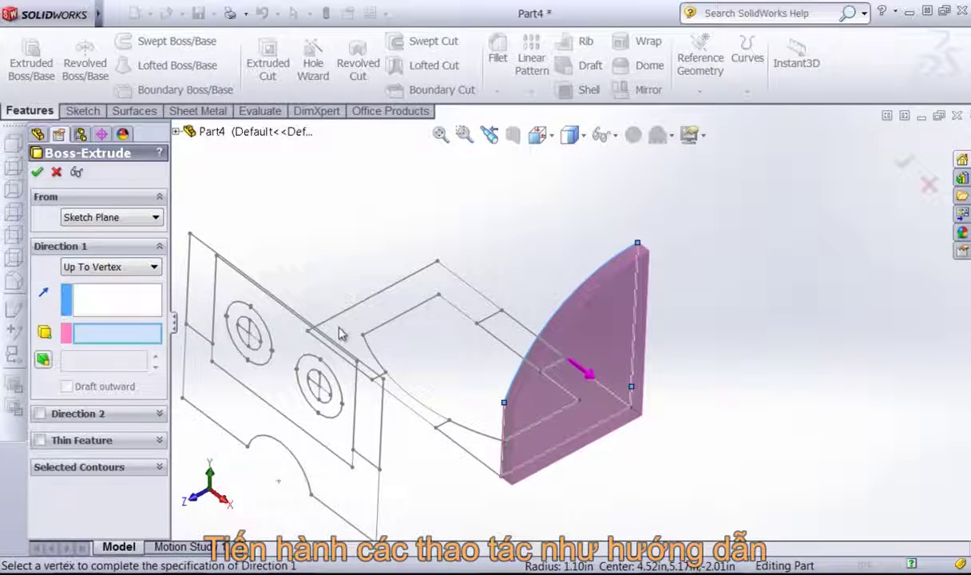
{"action": "left_click", "coordinate": [307, 332]}
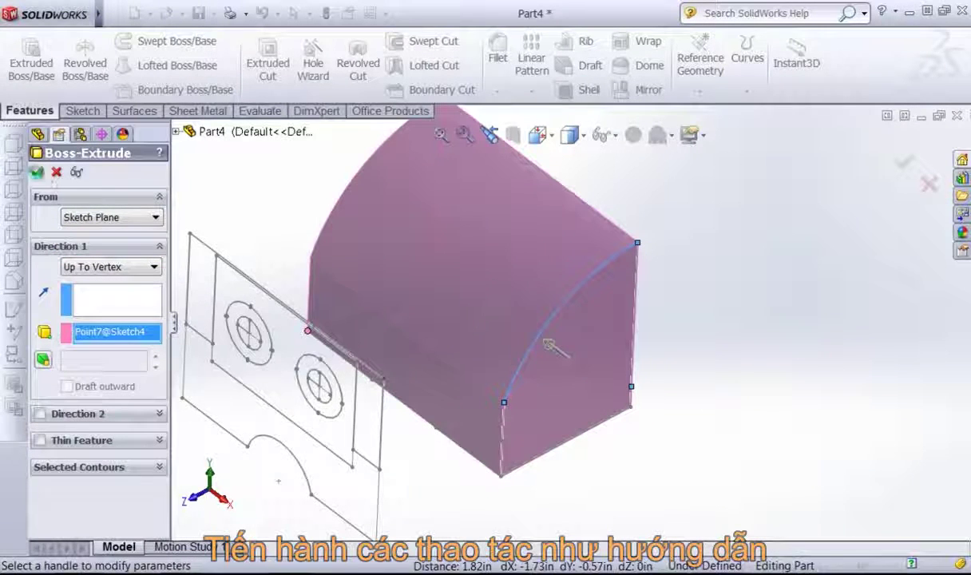
{"action": "key", "text": "Return"}
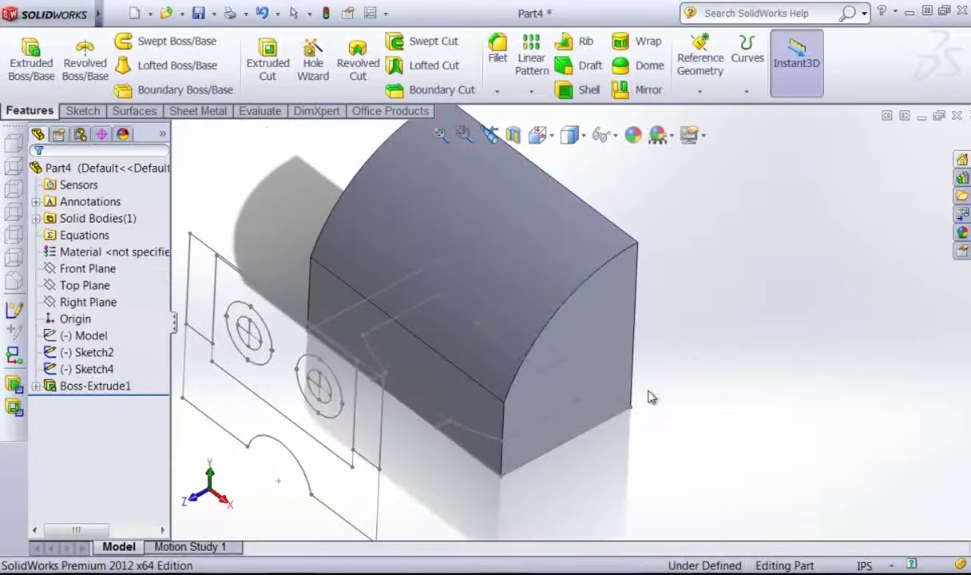
{"action": "mouse_move", "coordinate": [648, 397]}
{"action": "middle_mouse_down"}
{"action": "mouse_move", "coordinate": [635, 325]}
{"action": "mouse_move", "coordinate": [598, 358]}
{"action": "mouse_move", "coordinate": [618, 366]}
{"action": "mouse_move", "coordinate": [635, 352]}
{"action": "middle_mouse_up"}
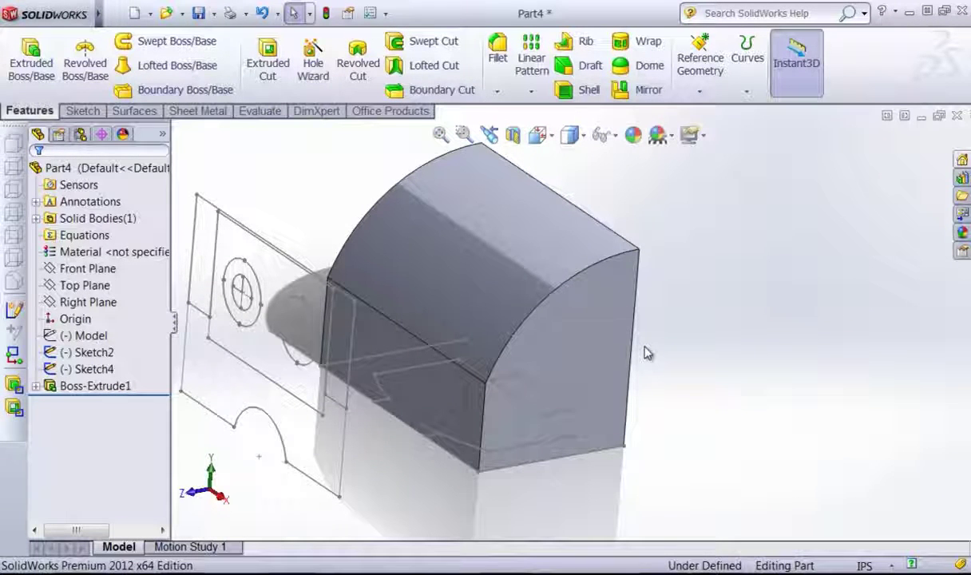
{"action": "right_click", "coordinate": [80, 335]}
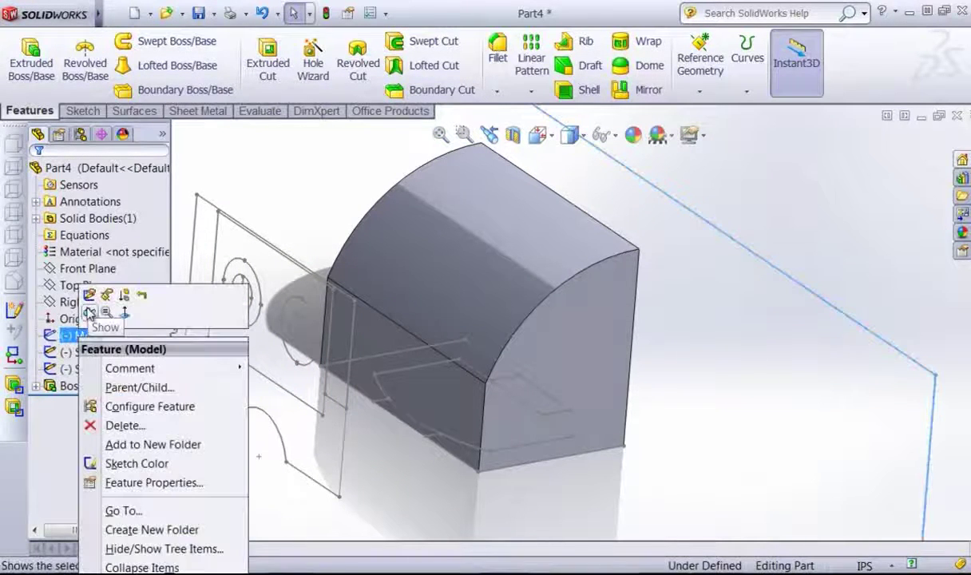
{"action": "left_click", "coordinate": [88, 313]}
{"action": "scroll", "coordinate": [466, 427], "scroll_direction": "up", "scroll_amount": 3}
{"action": "mouse_move", "coordinate": [498, 454]}
{"action": "middle_mouse_down"}
{"action": "mouse_move", "coordinate": [525, 462]}
{"action": "mouse_move", "coordinate": [515, 448]}
{"action": "mouse_move", "coordinate": [554, 472]}
{"action": "mouse_move", "coordinate": [580, 267]}
{"action": "mouse_move", "coordinate": [564, 277]}
{"action": "middle_mouse_up"}
{"action": "scroll", "coordinate": [554, 472], "scroll_direction": "down", "scroll_amount": 2}
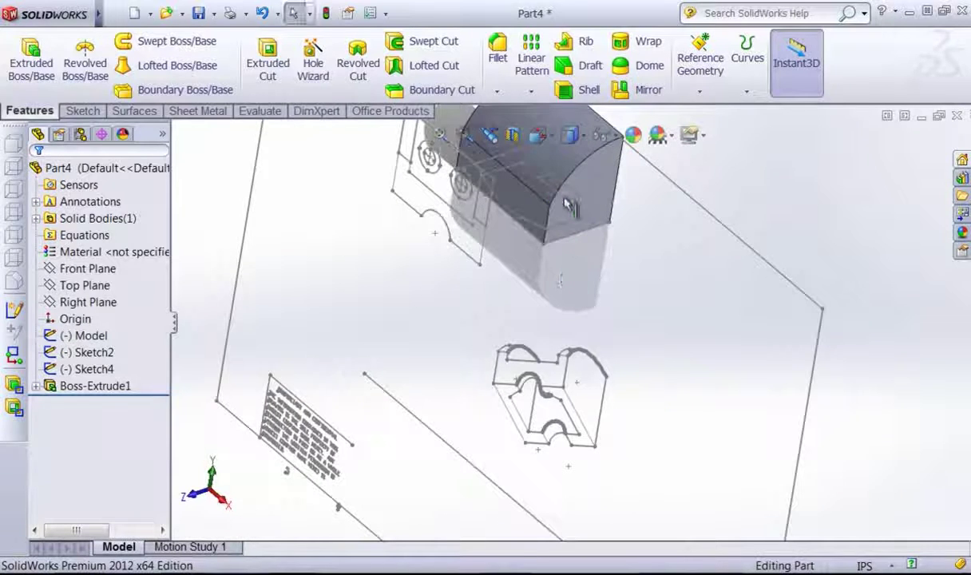
{"action": "scroll", "coordinate": [554, 452], "scroll_direction": "down", "scroll_amount": 2}
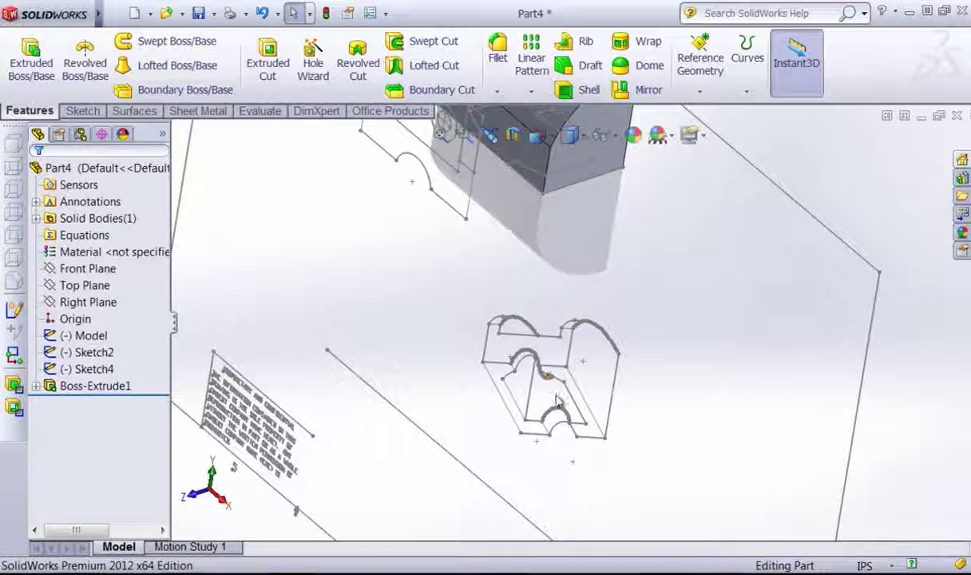
{"action": "right_click", "coordinate": [86, 335]}
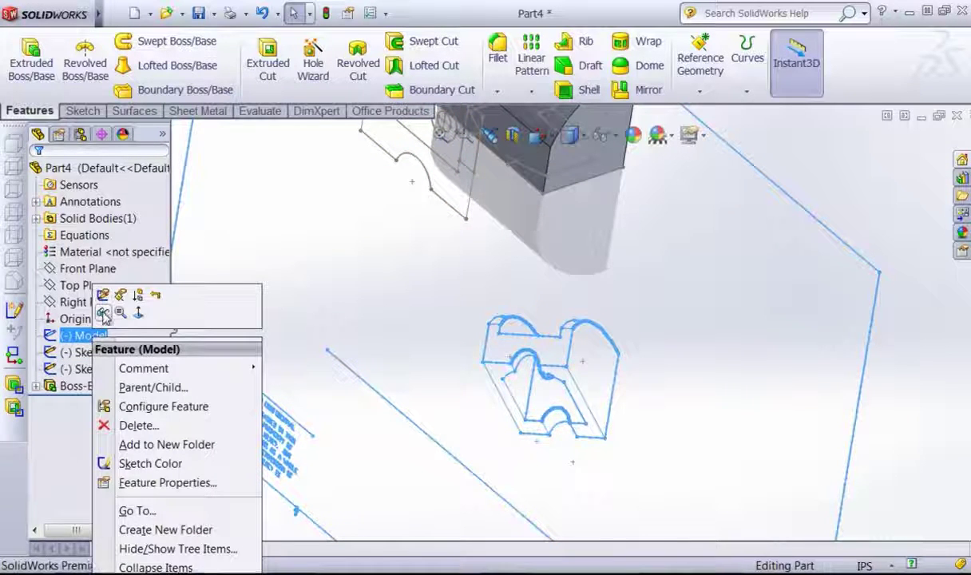
{"action": "left_click", "coordinate": [658, 393]}
{"action": "middle_click_drag", "start_coordinate": [657, 393], "coordinate": [642, 260]}
{"action": "scroll", "coordinate": [370, 248], "scroll_direction": "down", "scroll_amount": 2}
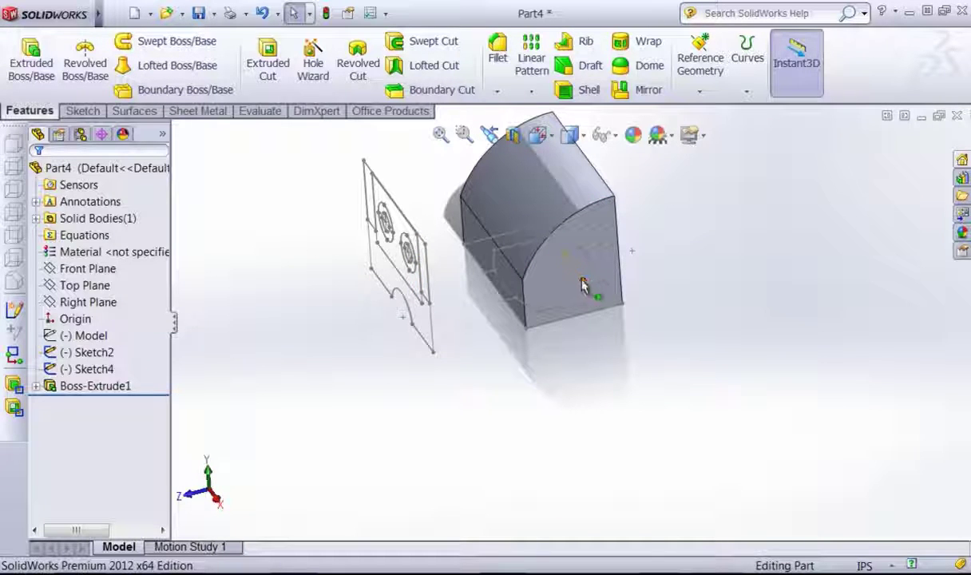
- Contour-select Sketch2's rectangular region and both circle interiors
{"action": "left_click", "coordinate": [272, 57]}
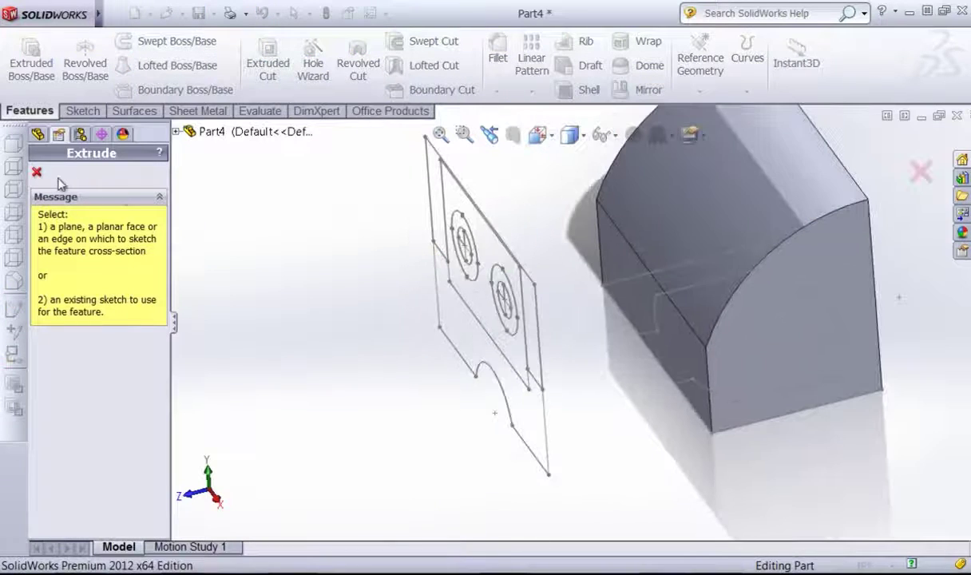
{"action": "left_click", "coordinate": [36, 173]}
{"action": "right_click", "coordinate": [293, 277]}
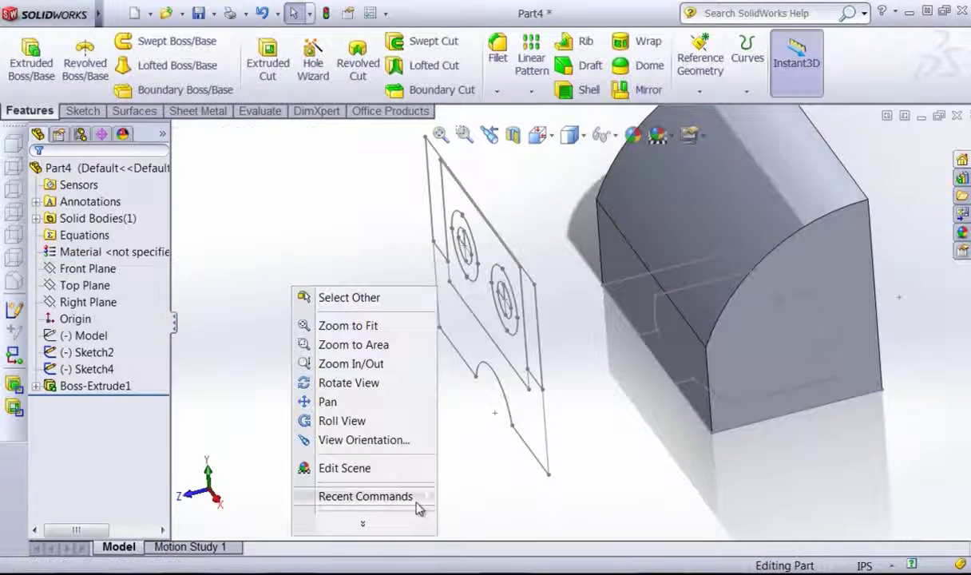
{"action": "left_click", "coordinate": [355, 514]}
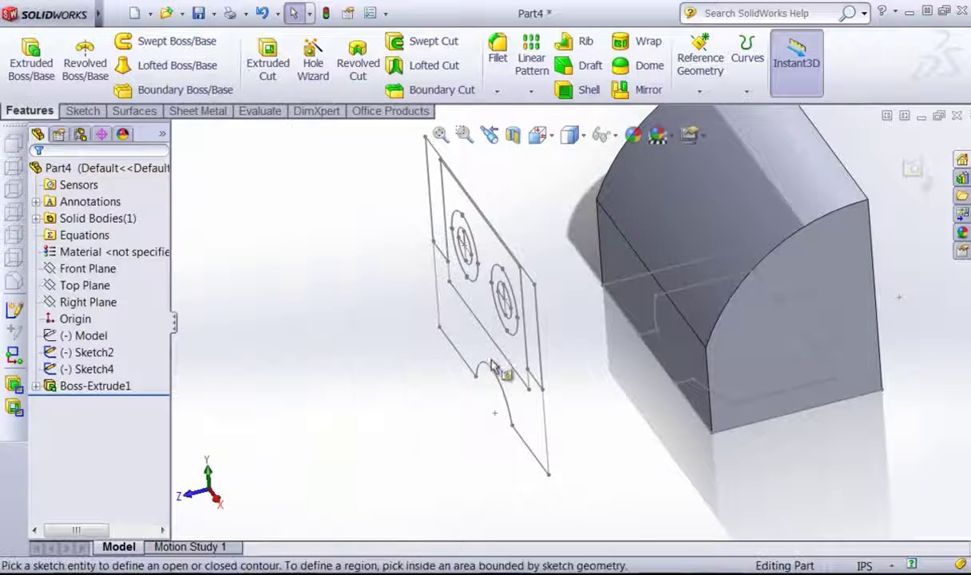
{"action": "left_click", "coordinate": [477, 303]}
{"action": "middle_click_drag", "start_coordinate": [478, 303], "coordinate": [522, 275]}
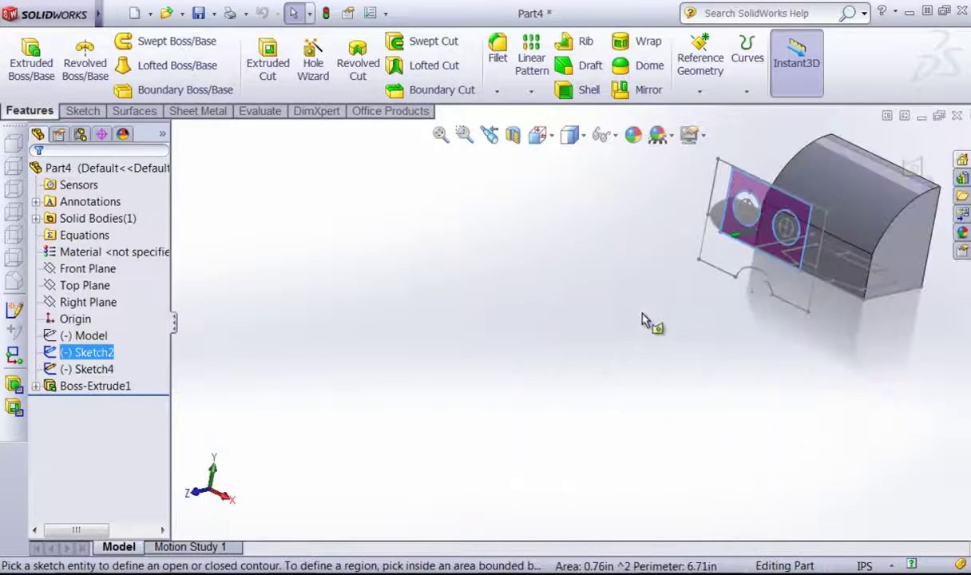
{"action": "scroll", "coordinate": [648, 321], "scroll_direction": "down", "scroll_amount": 5}
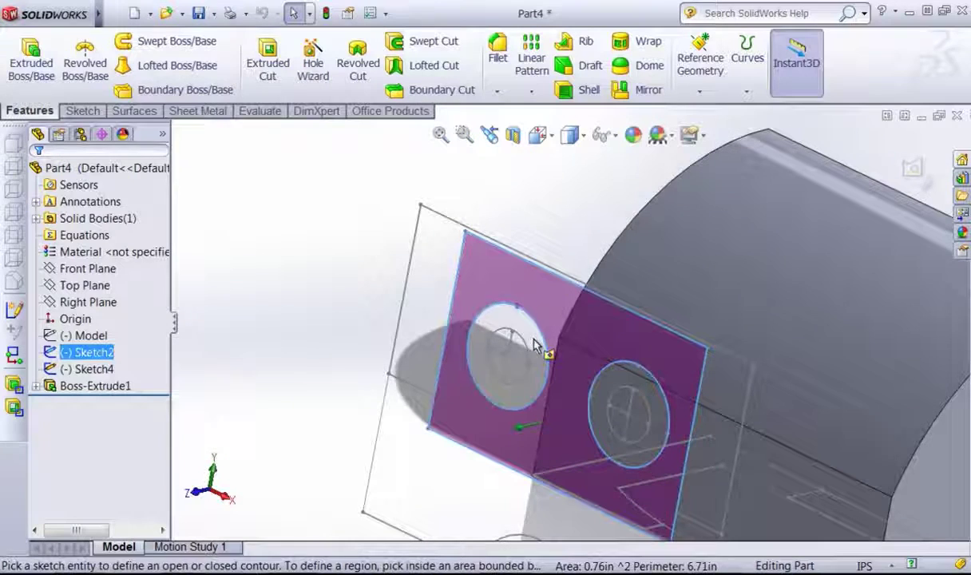
{"action": "left_click", "coordinate": [526, 357]}
{"action": "left_click", "coordinate": [608, 395]}
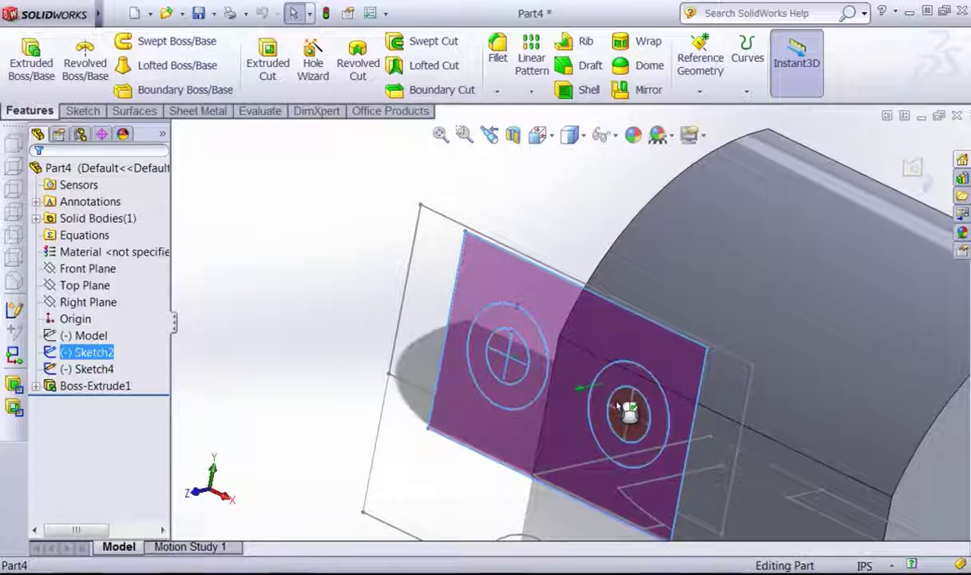
{"action": "scroll", "coordinate": [603, 397], "scroll_direction": "up", "scroll_amount": 5}
{"action": "middle_click_drag", "start_coordinate": [599, 400], "coordinate": [596, 418]}
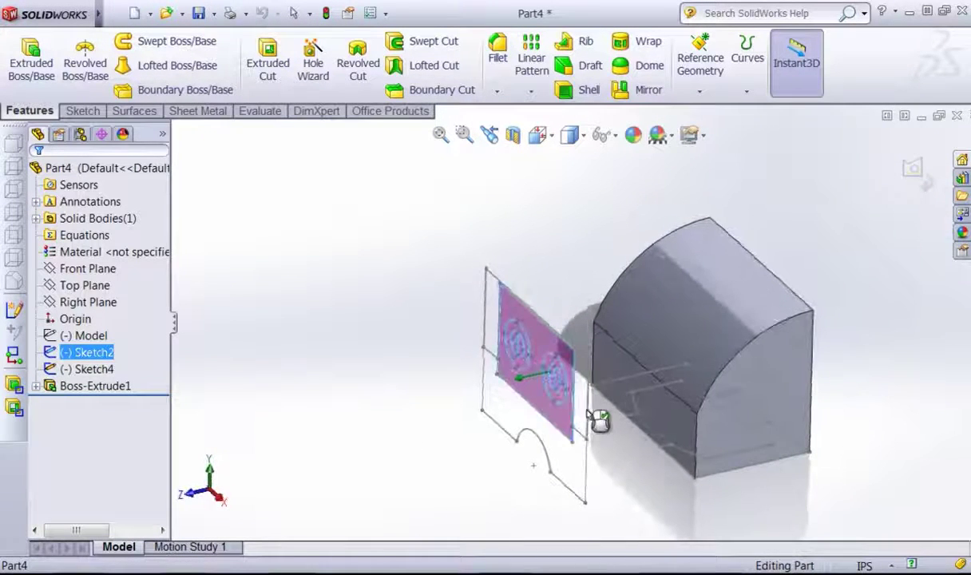
- Extruded-cut the selected regions Up To Vertex, ending at a Sketch4 point
{"action": "left_click", "coordinate": [272, 74]}
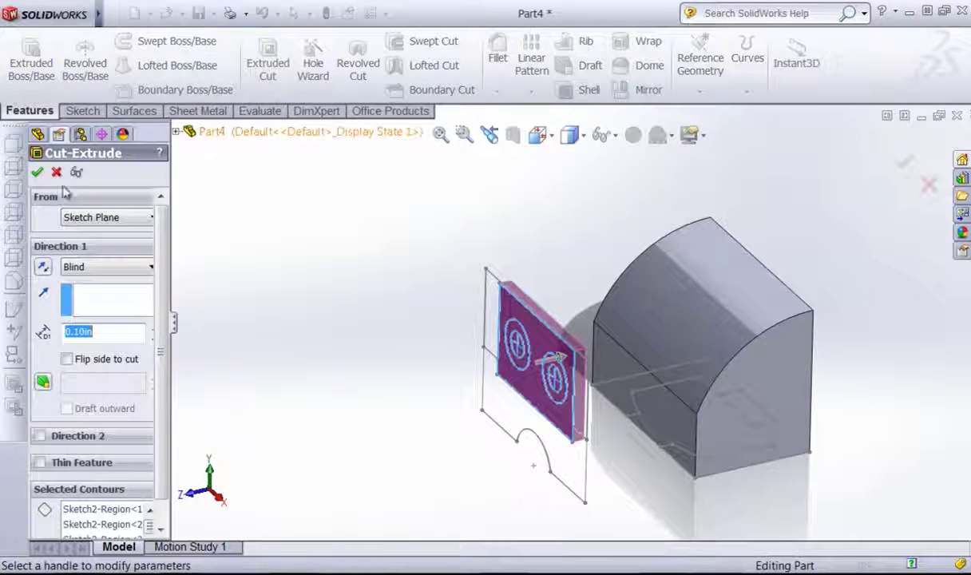
{"action": "left_click", "coordinate": [120, 268]}
{"action": "left_click", "coordinate": [122, 319]}
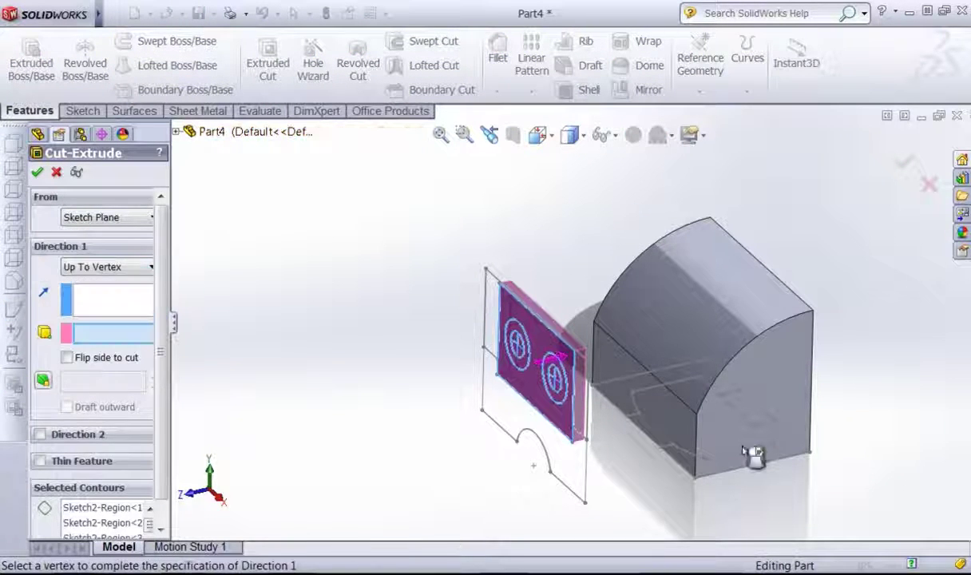
{"action": "left_click", "coordinate": [753, 427]}
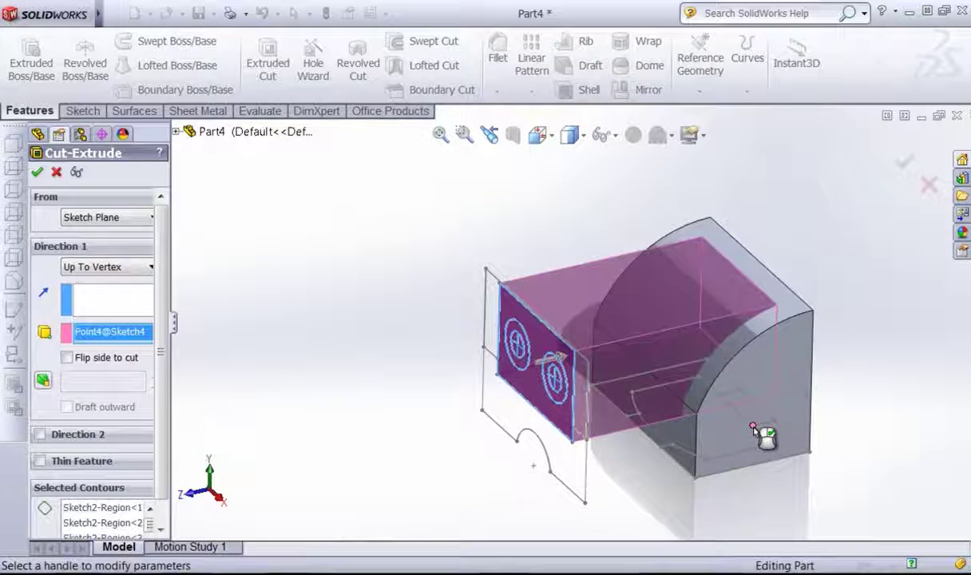
{"action": "mouse_move", "coordinate": [755, 431]}
{"action": "middle_mouse_down"}
{"action": "mouse_move", "coordinate": [719, 395]}
{"action": "mouse_move", "coordinate": [738, 403]}
{"action": "middle_mouse_up"}
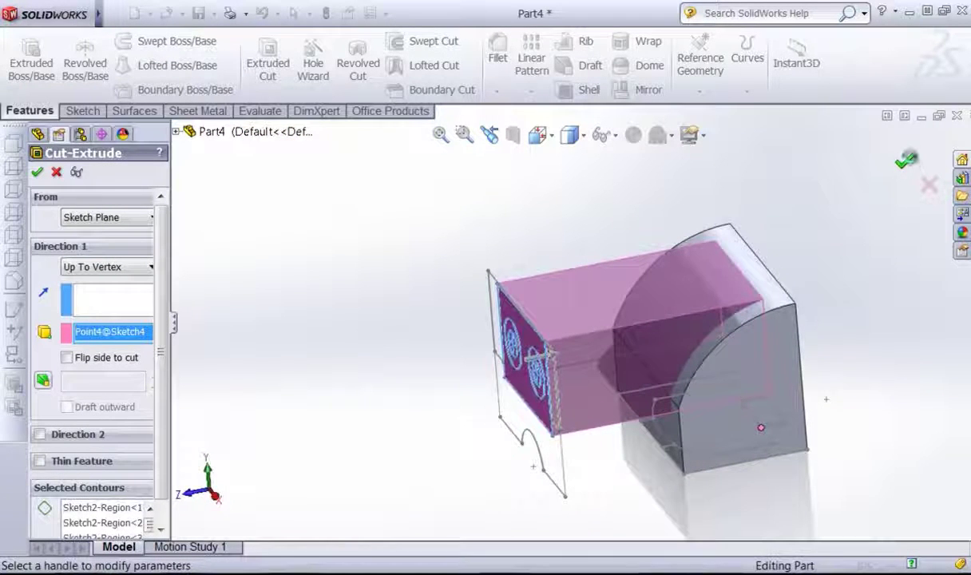
{"action": "left_click", "coordinate": [906, 160]}
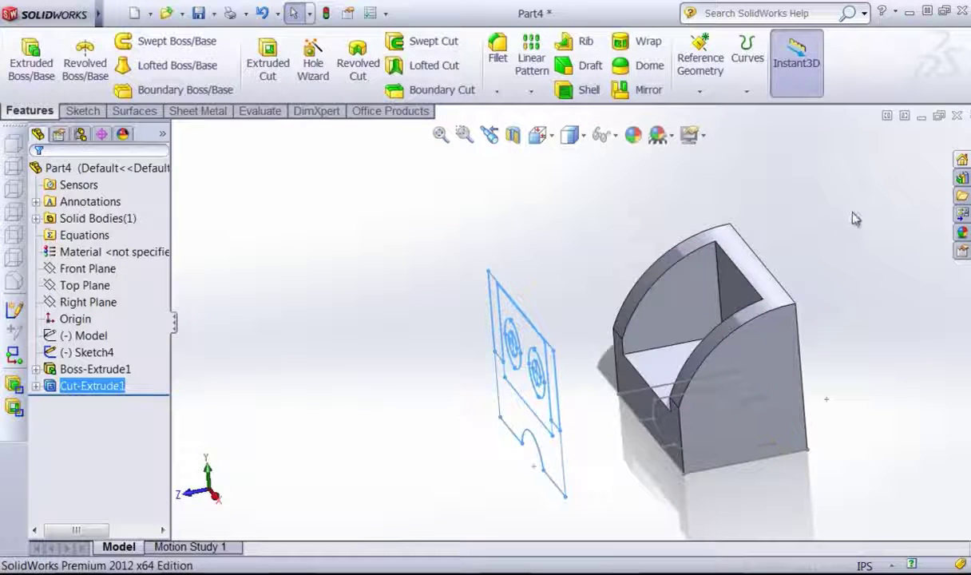
- Expand Cut-Extrude1 and show its Sketch2 in the model
{"action": "left_click", "coordinate": [815, 264]}
{"action": "mouse_move", "coordinate": [814, 265]}
{"action": "middle_mouse_down"}
{"action": "mouse_move", "coordinate": [837, 260]}
{"action": "mouse_move", "coordinate": [875, 286]}
{"action": "mouse_move", "coordinate": [871, 298]}
{"action": "middle_mouse_up"}
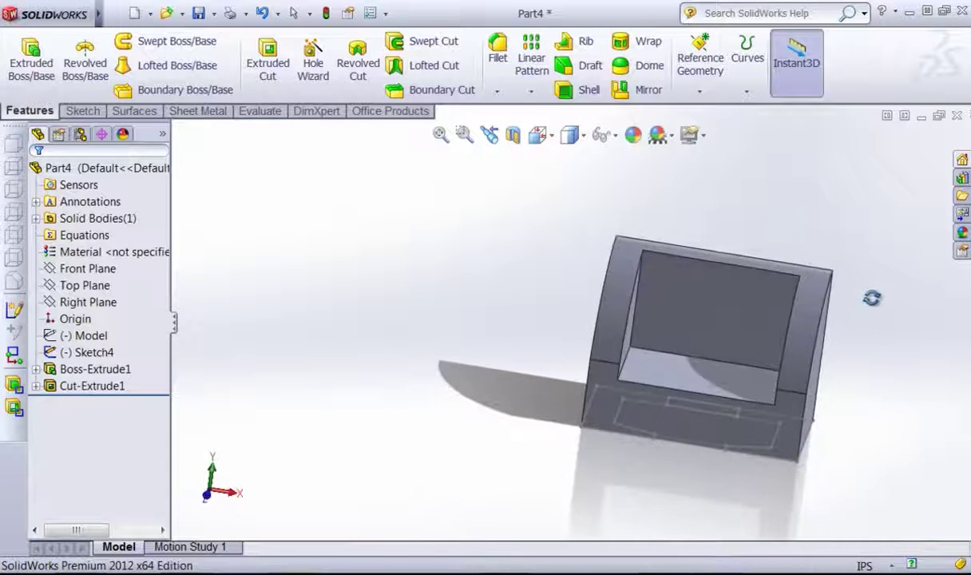
{"action": "left_click", "coordinate": [112, 369]}
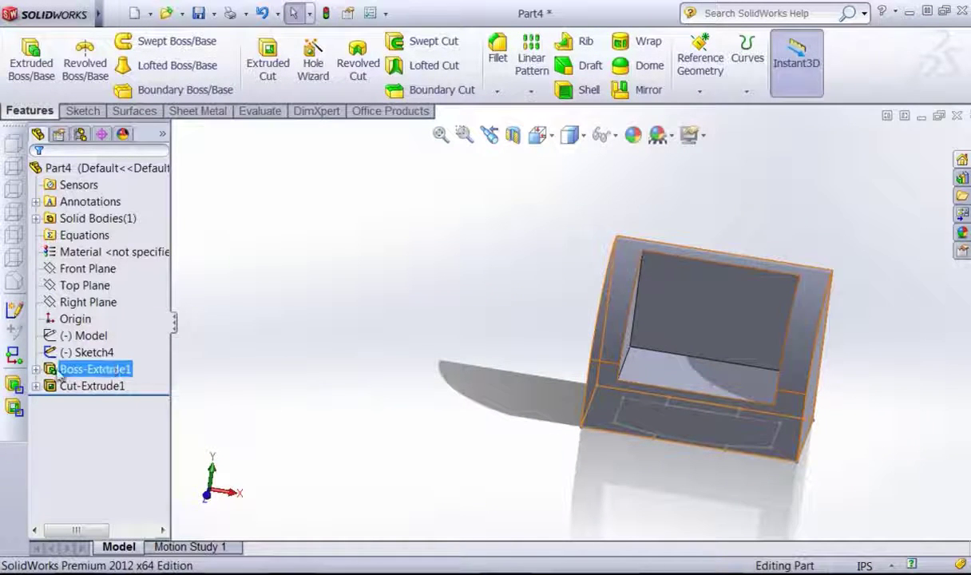
{"action": "left_click", "coordinate": [36, 385]}
{"action": "left_click", "coordinate": [89, 403]}
{"action": "right_click", "coordinate": [85, 402]}
{"action": "left_click", "coordinate": [91, 353]}
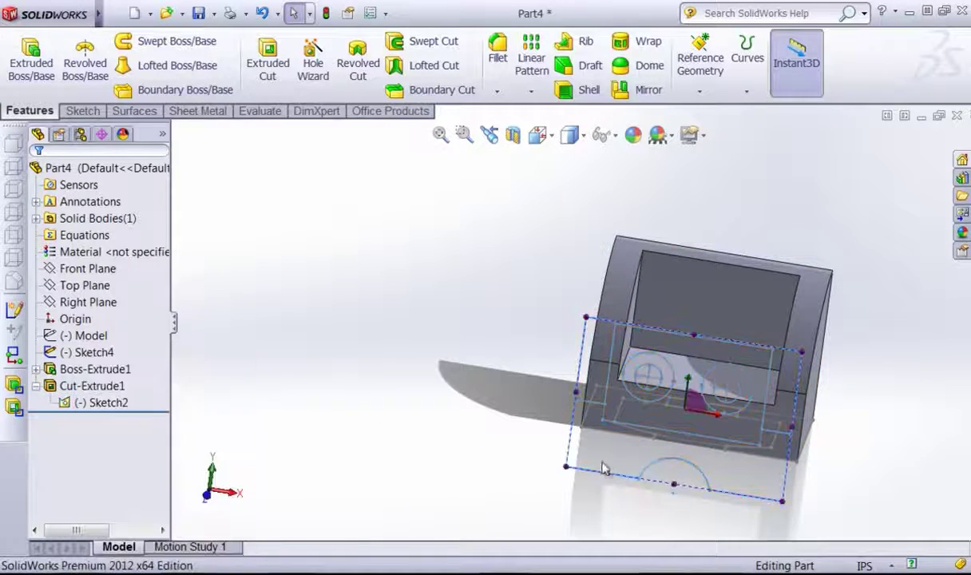
- View the lower front face Normal To and select it for sketching
{"action": "mouse_move", "coordinate": [605, 469]}
{"action": "middle_mouse_down"}
{"action": "mouse_move", "coordinate": [590, 418]}
{"action": "mouse_move", "coordinate": [668, 377]}
{"action": "middle_mouse_up"}
{"action": "left_click", "coordinate": [667, 377]}
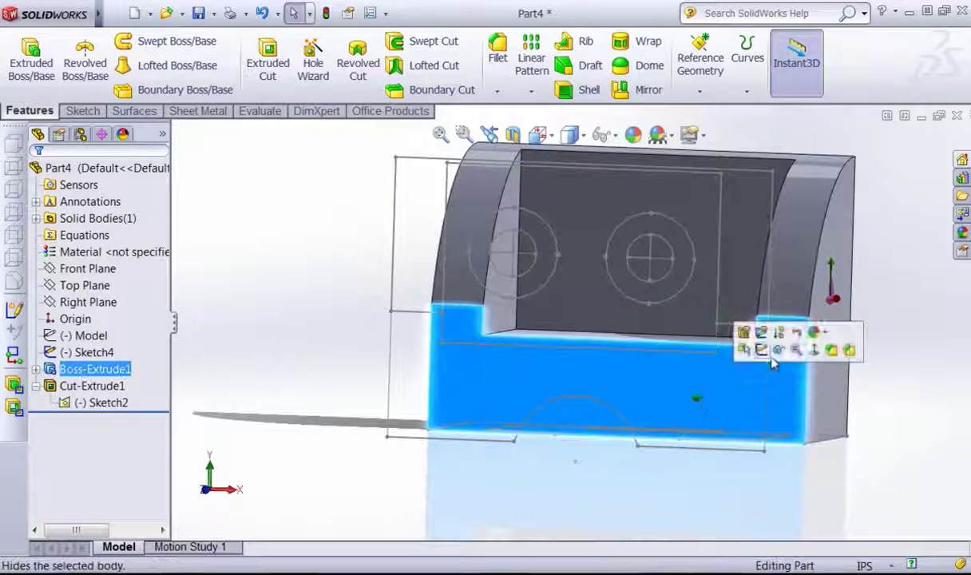
{"action": "key", "text": "space"}
{"action": "double_click", "coordinate": [767, 397]}
{"action": "left_click", "coordinate": [517, 533]}
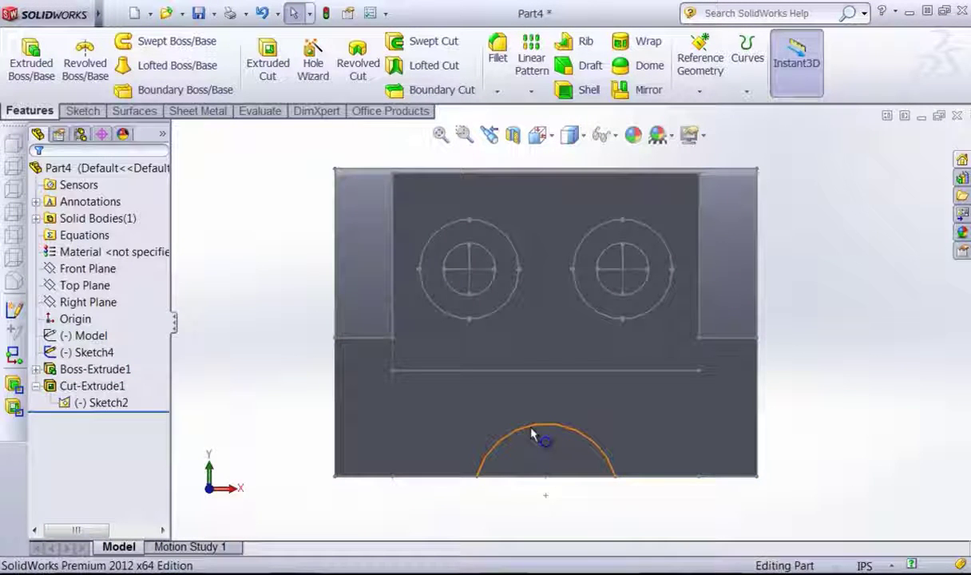
{"action": "left_click", "coordinate": [543, 415]}
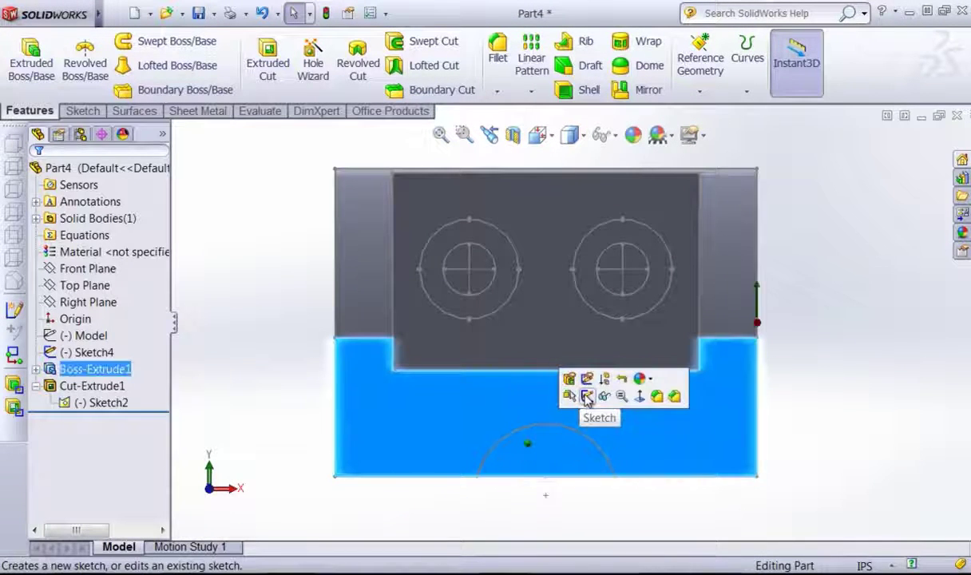
- Sketch on the lower face: convert Sketch2's arch arc and close it with a line
{"action": "left_click", "coordinate": [583, 395]}
{"action": "left_click", "coordinate": [537, 429]}
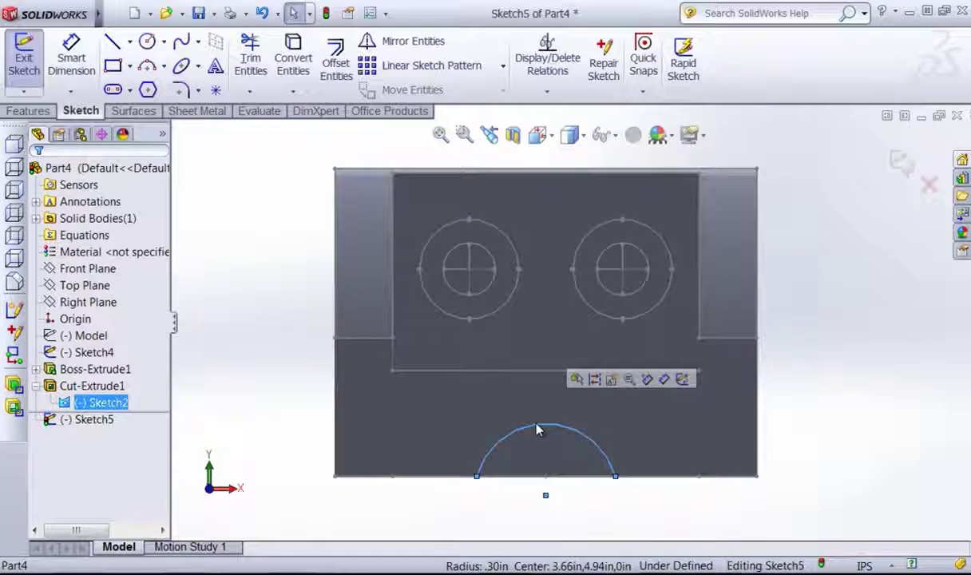
{"action": "key", "text": "s"}
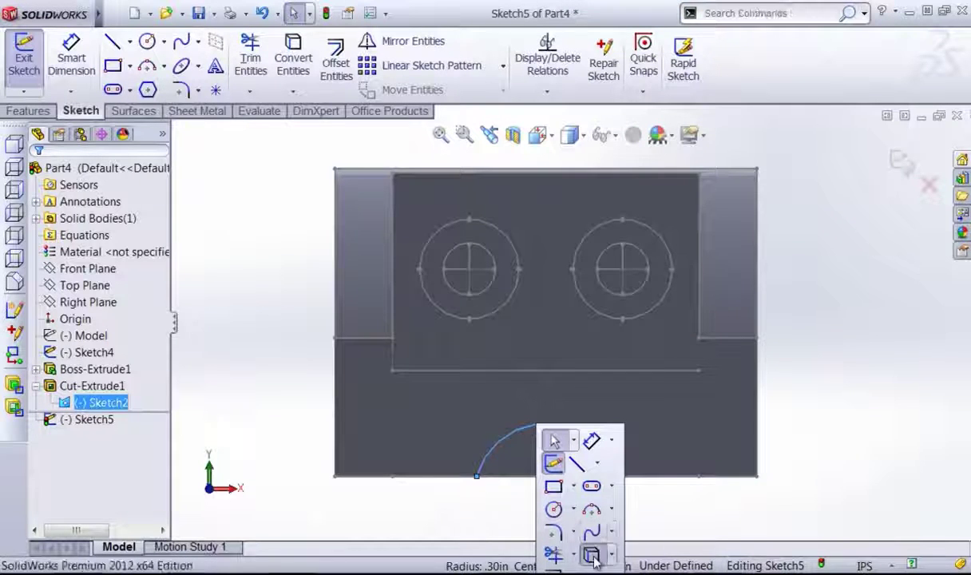
{"action": "left_click", "coordinate": [591, 554]}
{"action": "key", "text": "s"}
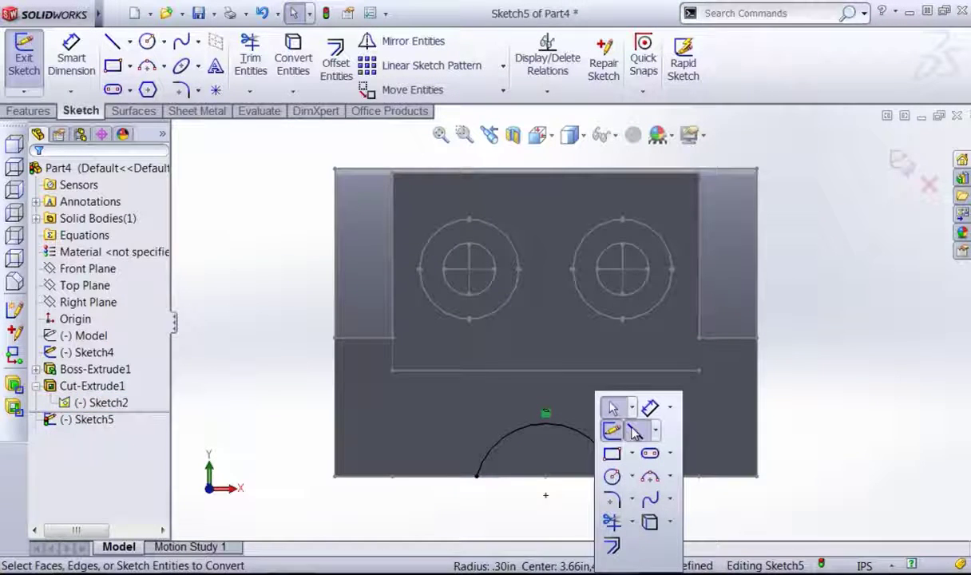
{"action": "left_click", "coordinate": [615, 428]}
{"action": "left_click", "coordinate": [477, 478]}
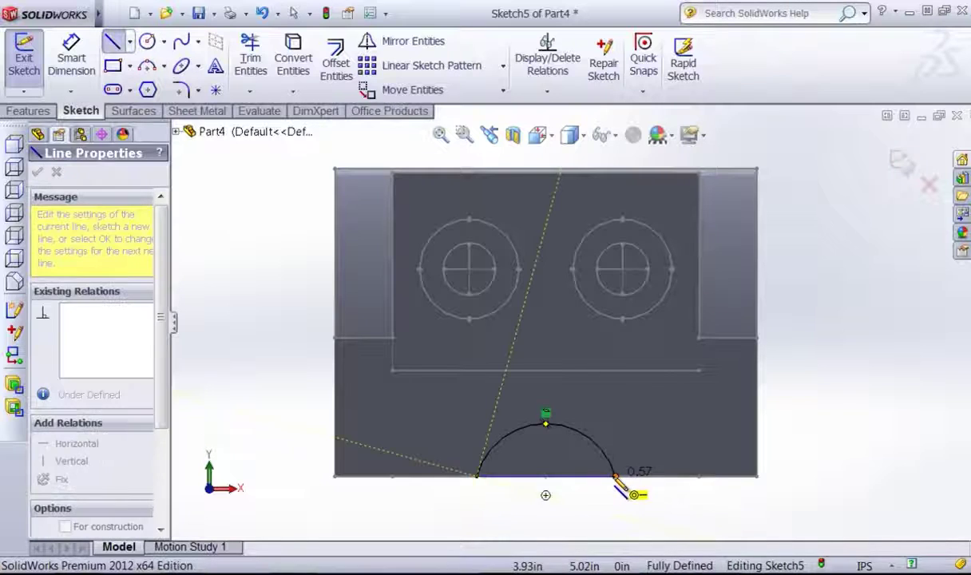
{"action": "left_click", "coordinate": [616, 478]}
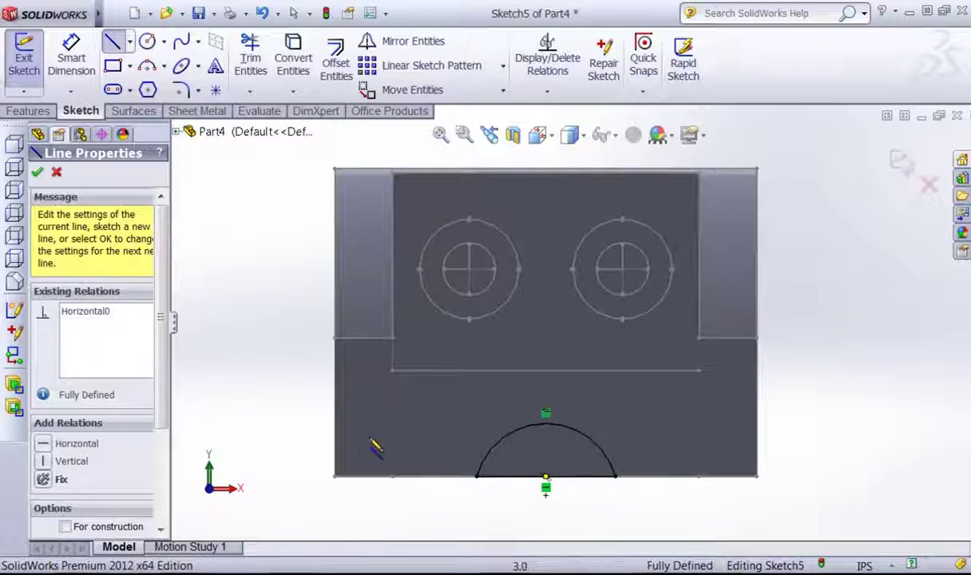
- Cut the arch sketch Through All as Cut-Extrude2
{"action": "left_click", "coordinate": [20, 111]}
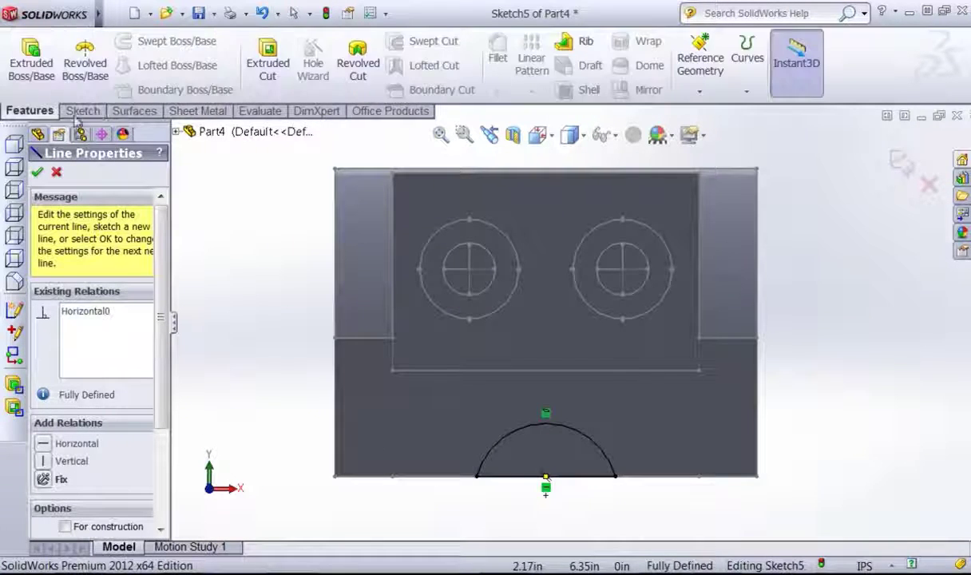
{"action": "left_click", "coordinate": [268, 48]}
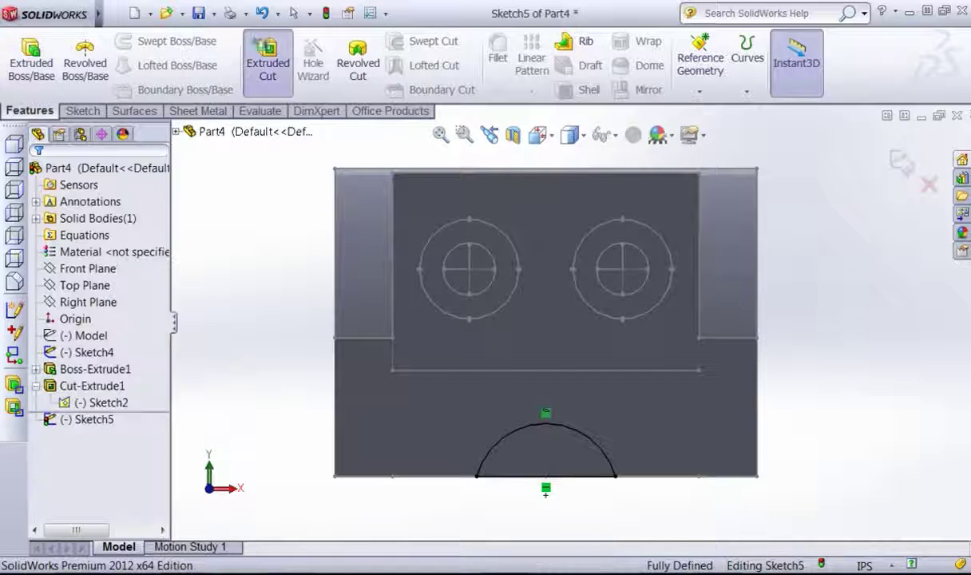
{"action": "right_click", "coordinate": [236, 239]}
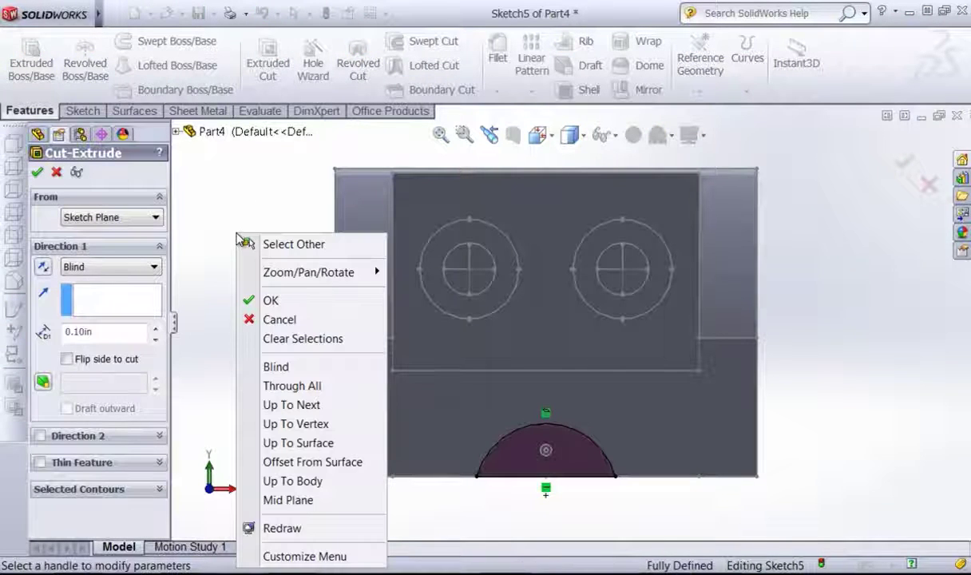
{"action": "left_click", "coordinate": [306, 386]}
{"action": "right_click", "coordinate": [299, 238]}
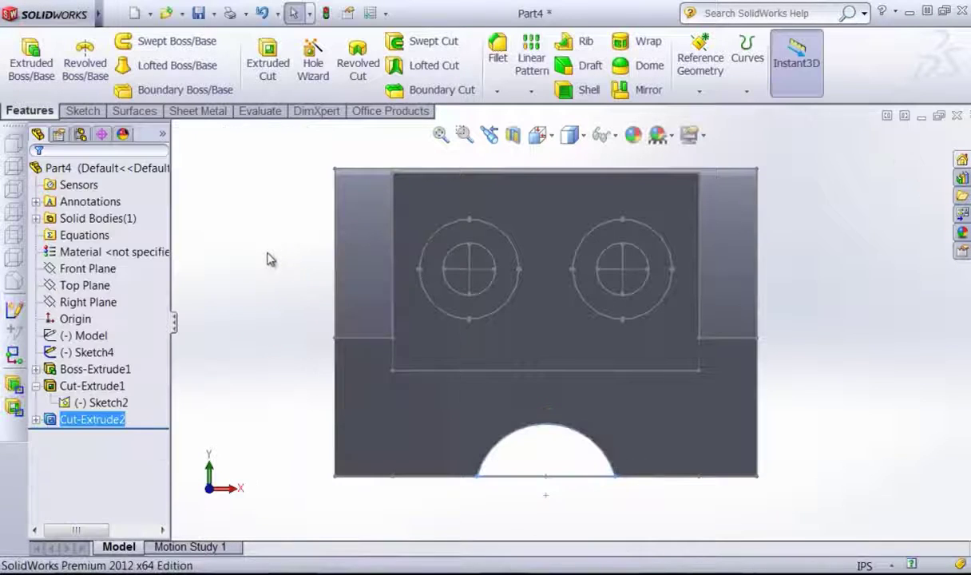
{"action": "mouse_move", "coordinate": [298, 255]}
{"action": "middle_mouse_down"}
{"action": "mouse_move", "coordinate": [279, 263]}
{"action": "mouse_move", "coordinate": [271, 302]}
{"action": "middle_mouse_up"}
- Contour-select the Sketch4 regions along the front edge and on the pocket floor
{"action": "scroll", "coordinate": [489, 331], "scroll_direction": "up", "scroll_amount": 3}
{"action": "middle_click_drag", "start_coordinate": [487, 330], "coordinate": [554, 353]}
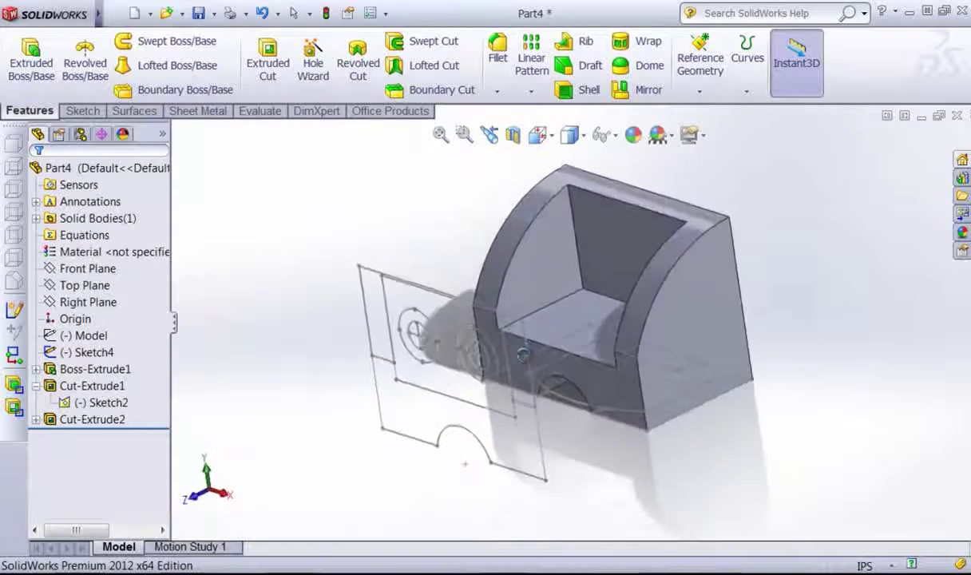
{"action": "right_click", "coordinate": [625, 484]}
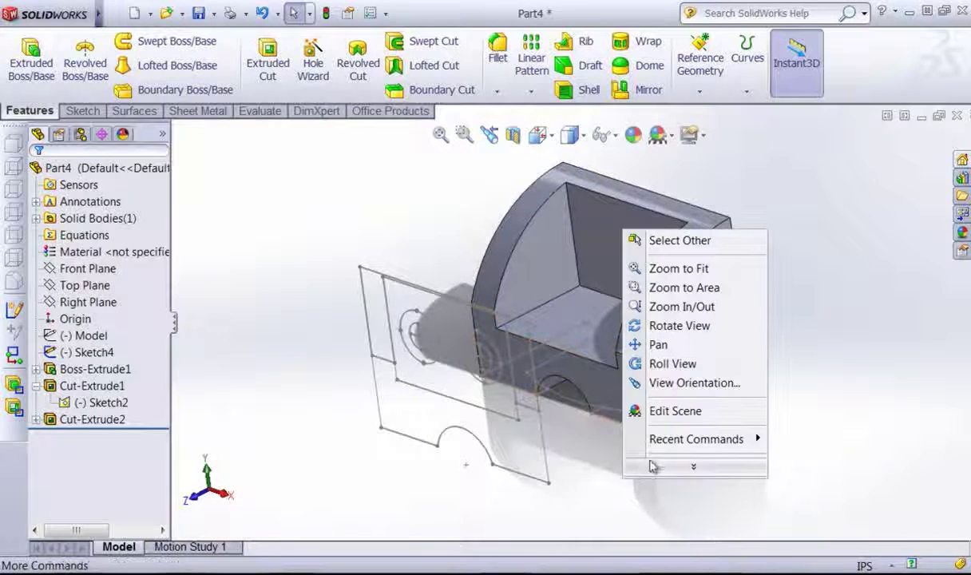
{"action": "left_click", "coordinate": [675, 420]}
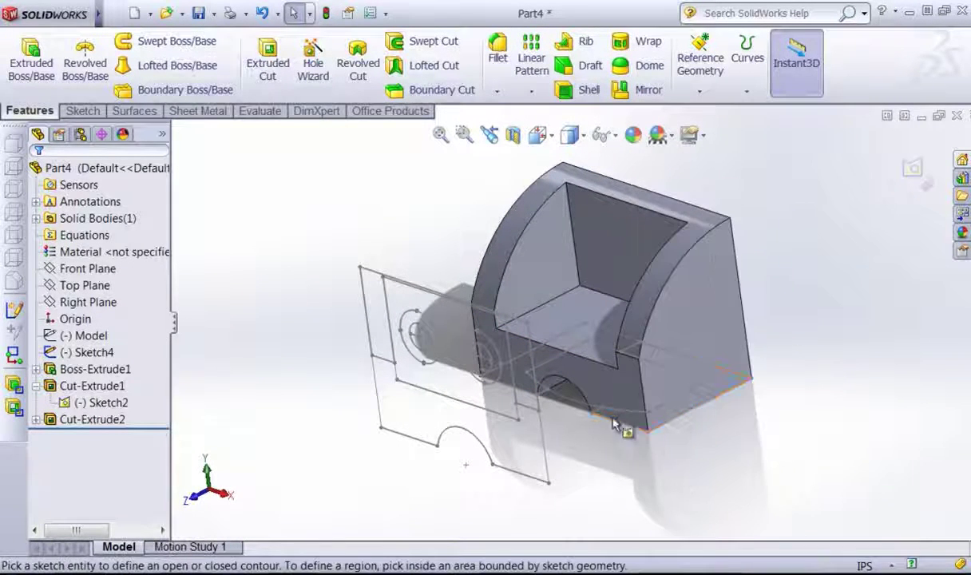
{"action": "left_click", "coordinate": [627, 411]}
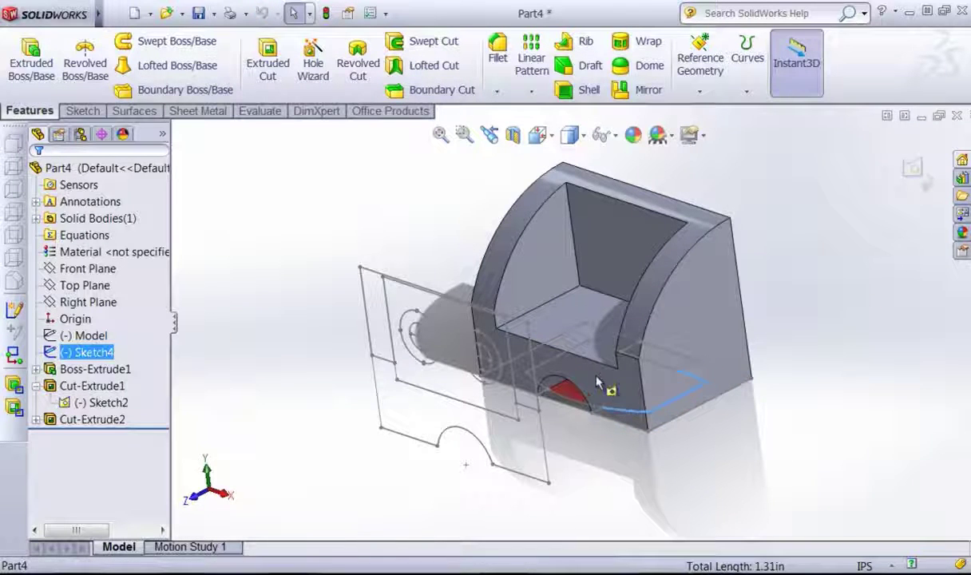
{"action": "middle_click_drag", "start_coordinate": [571, 403], "coordinate": [580, 288]}
{"action": "left_click", "coordinate": [600, 419]}
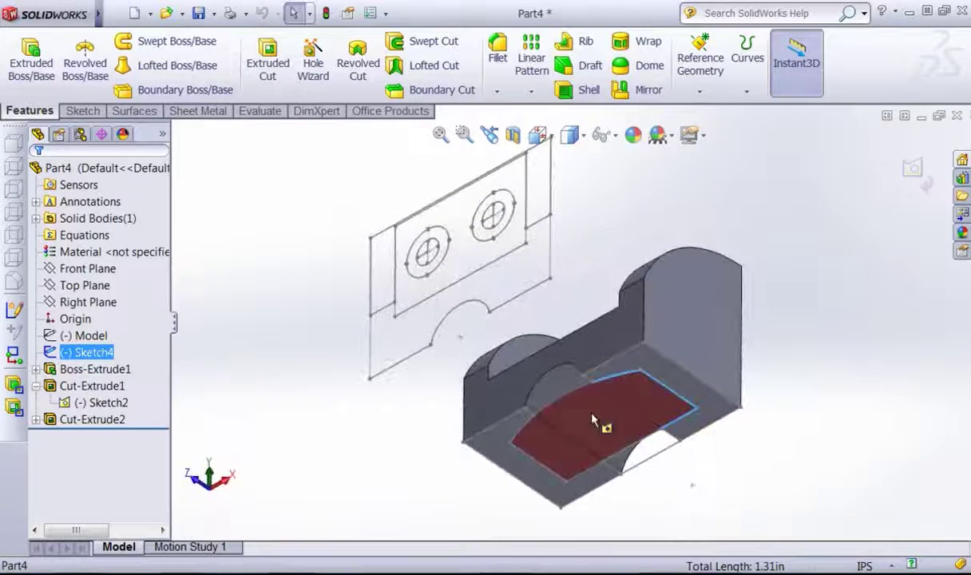
{"action": "mouse_move", "coordinate": [595, 411]}
{"action": "middle_mouse_down"}
{"action": "mouse_move", "coordinate": [611, 434]}
{"action": "mouse_move", "coordinate": [615, 496]}
{"action": "middle_mouse_up"}
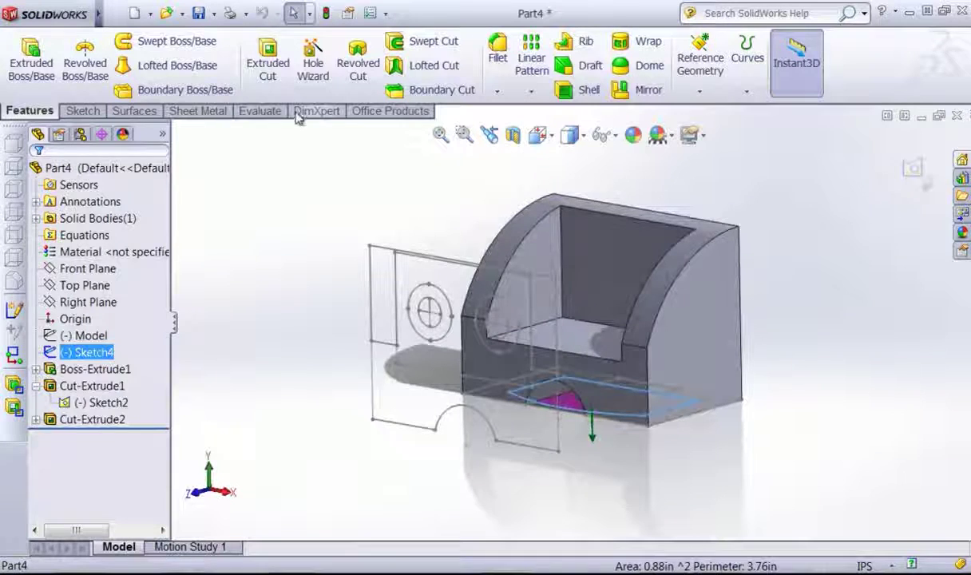
- Cut the selected base regions Through All as Cut-Extrude3
{"action": "left_click", "coordinate": [268, 54]}
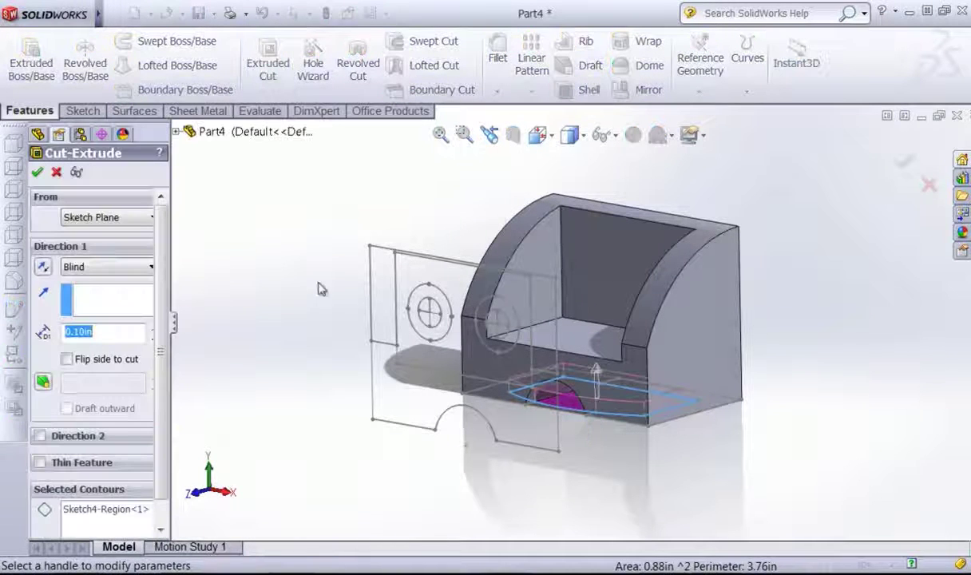
{"action": "left_click", "coordinate": [97, 266]}
{"action": "left_click", "coordinate": [89, 294]}
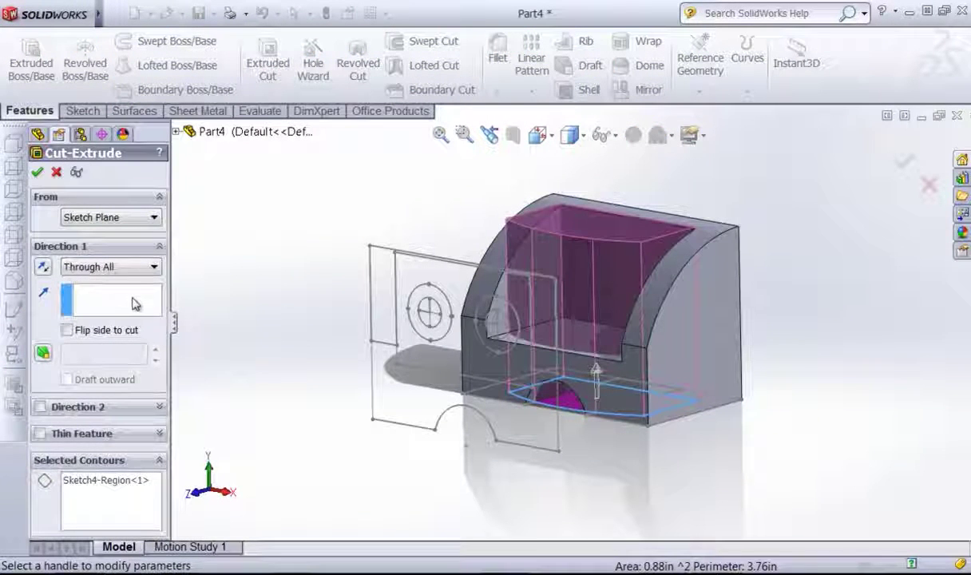
{"action": "left_click", "coordinate": [37, 174]}
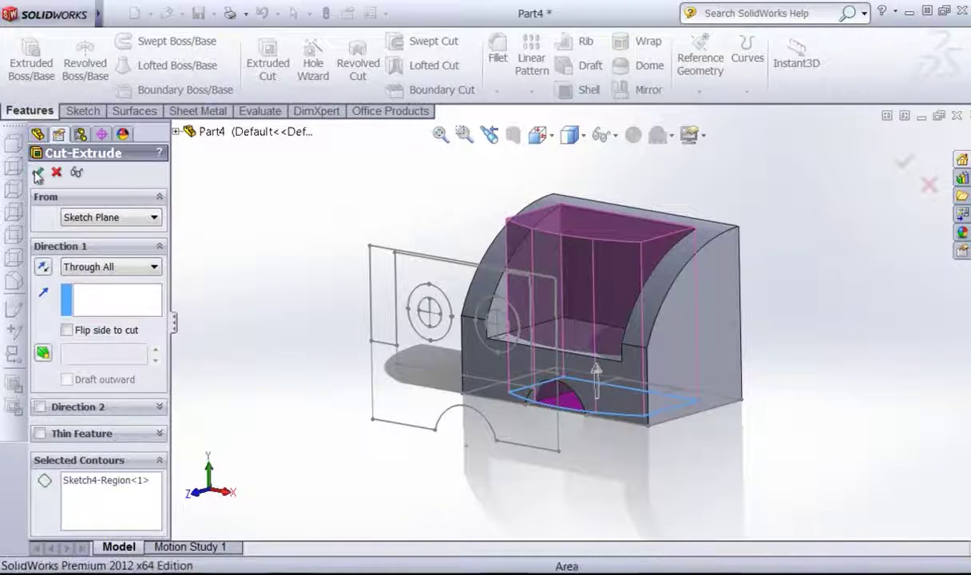
{"action": "left_click", "coordinate": [386, 216]}
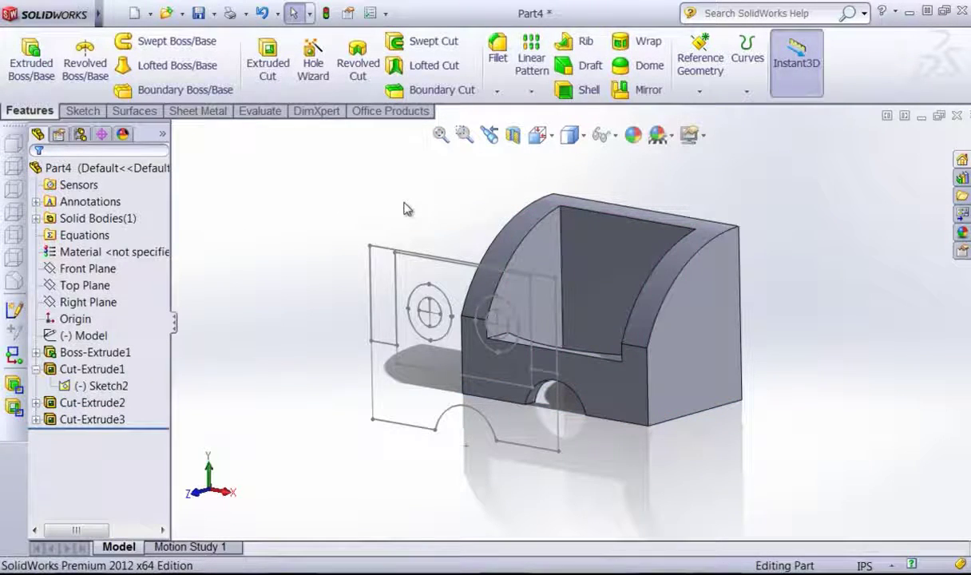
- Orient the view Normal To the recessed pocket-floor face and clear the selection
{"action": "mouse_move", "coordinate": [579, 284]}
{"action": "middle_mouse_down"}
{"action": "mouse_move", "coordinate": [541, 389]}
{"action": "mouse_move", "coordinate": [609, 246]}
{"action": "mouse_move", "coordinate": [614, 335]}
{"action": "middle_mouse_up"}
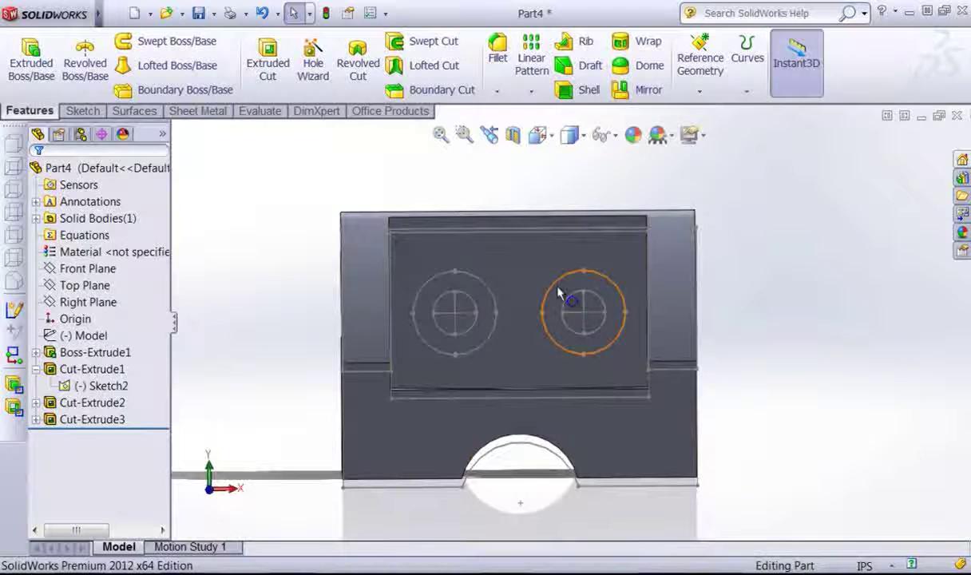
{"action": "left_click", "coordinate": [449, 292]}
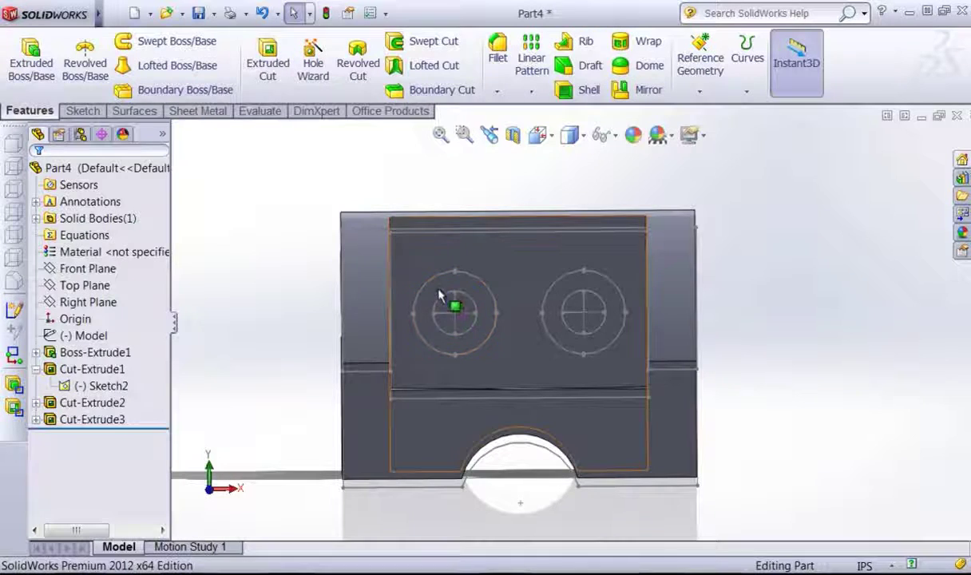
{"action": "left_click", "coordinate": [535, 272]}
{"action": "key", "text": "space"}
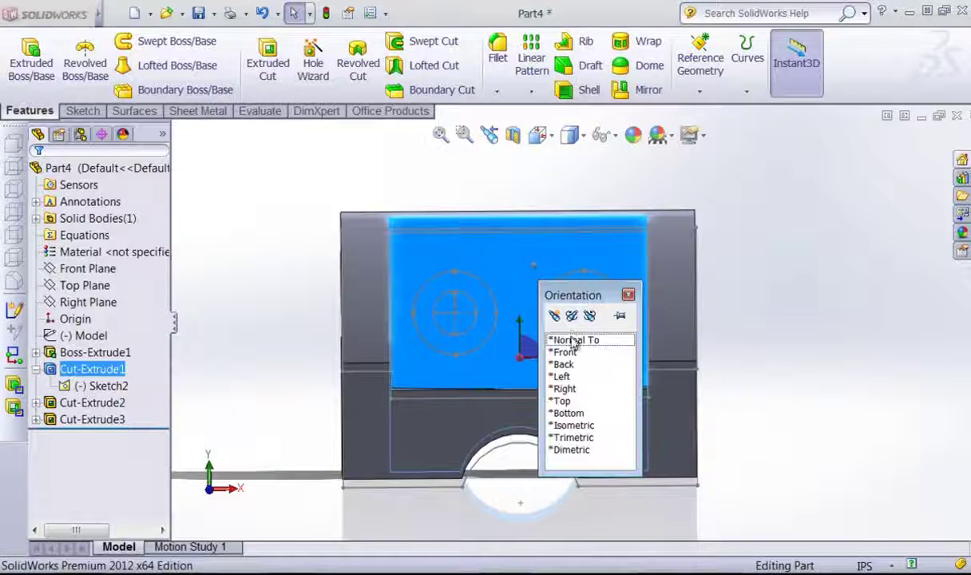
{"action": "left_click", "coordinate": [574, 340]}
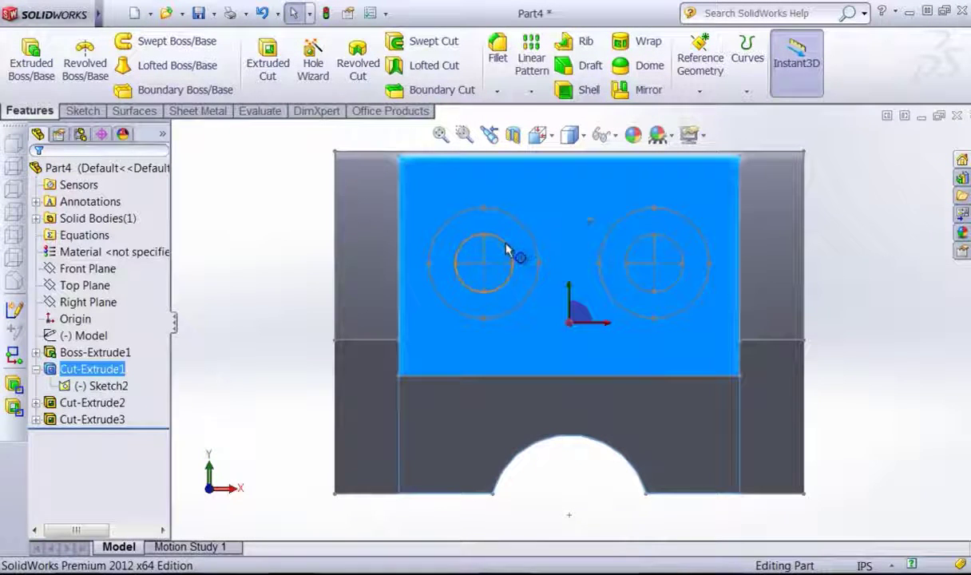
{"action": "left_click", "coordinate": [192, 249]}
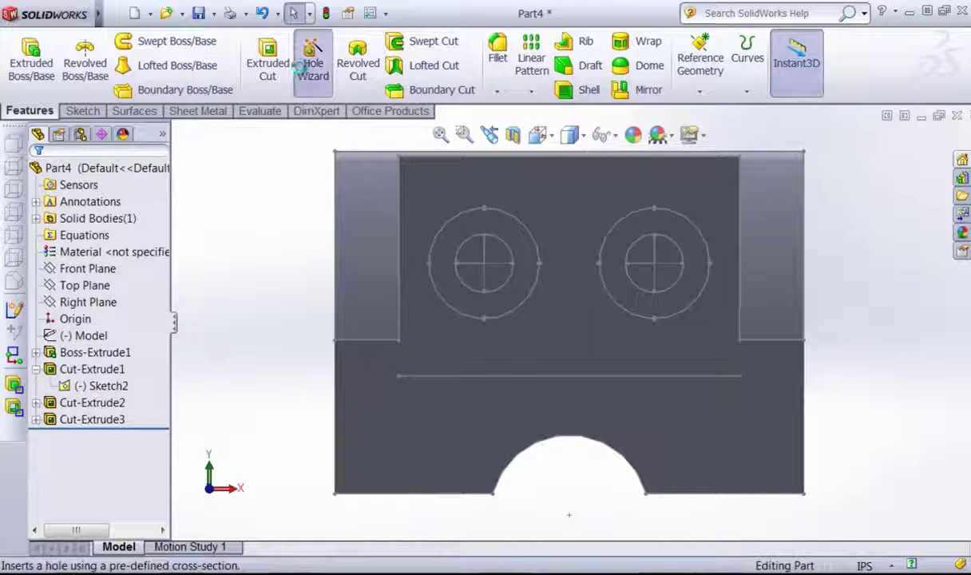
- Start a Hole Wizard countersunk flat-head hole using the ANSI Metric standard
{"action": "left_click", "coordinate": [304, 68]}
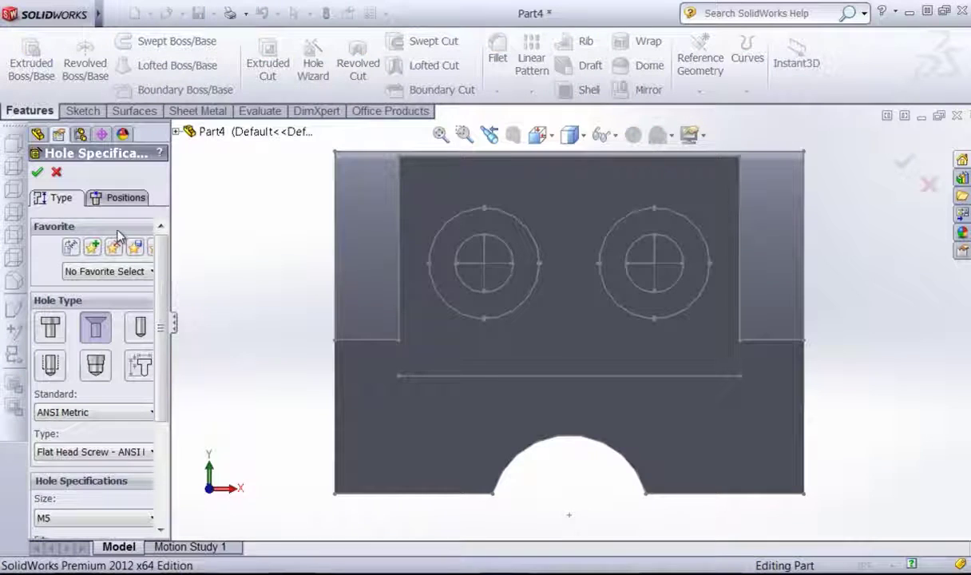
{"action": "left_click", "coordinate": [94, 412]}
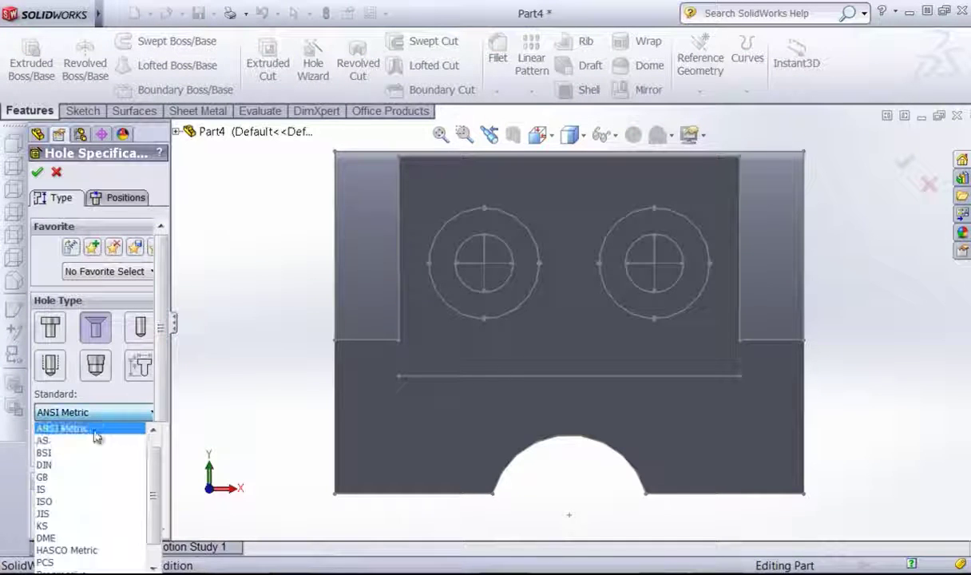
{"action": "left_click", "coordinate": [136, 460]}
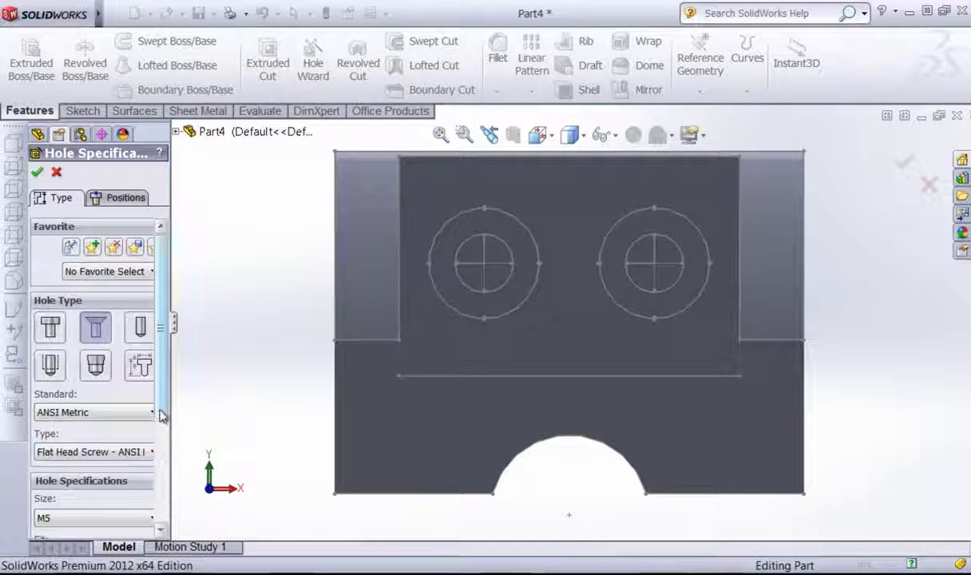
{"action": "left_click", "coordinate": [128, 412]}
{"action": "left_click", "coordinate": [94, 429]}
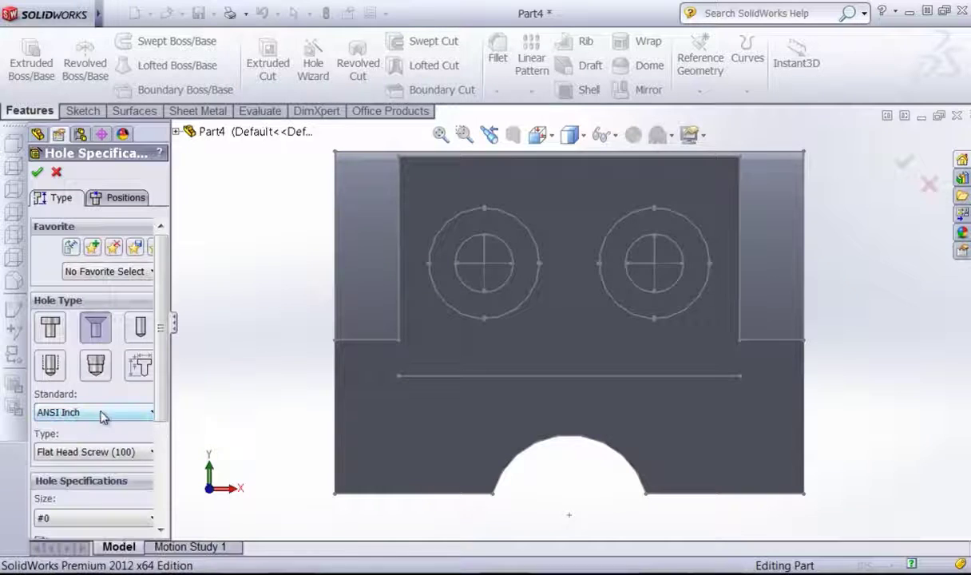
{"action": "left_click", "coordinate": [99, 412]}
{"action": "left_click", "coordinate": [94, 440]}
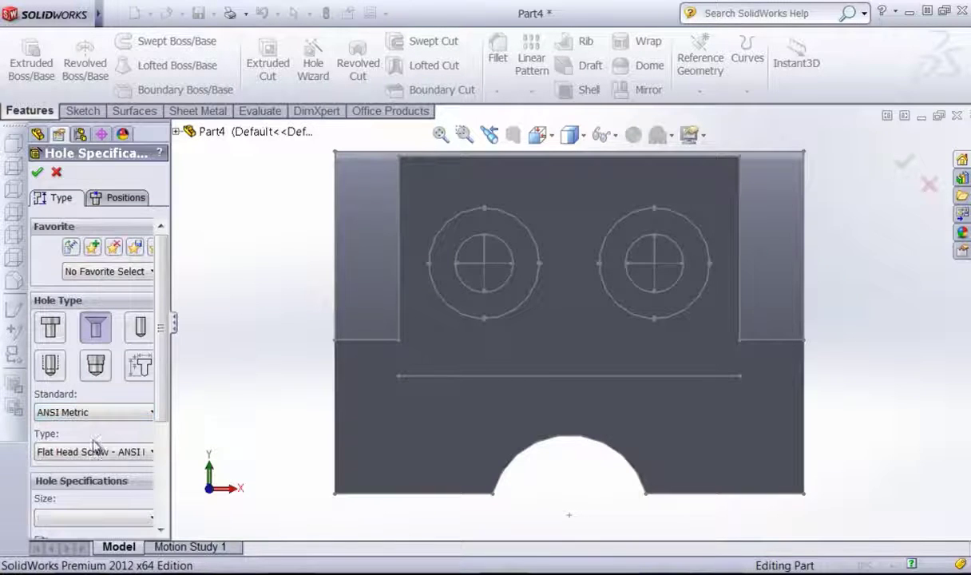
{"action": "left_click", "coordinate": [119, 197]}
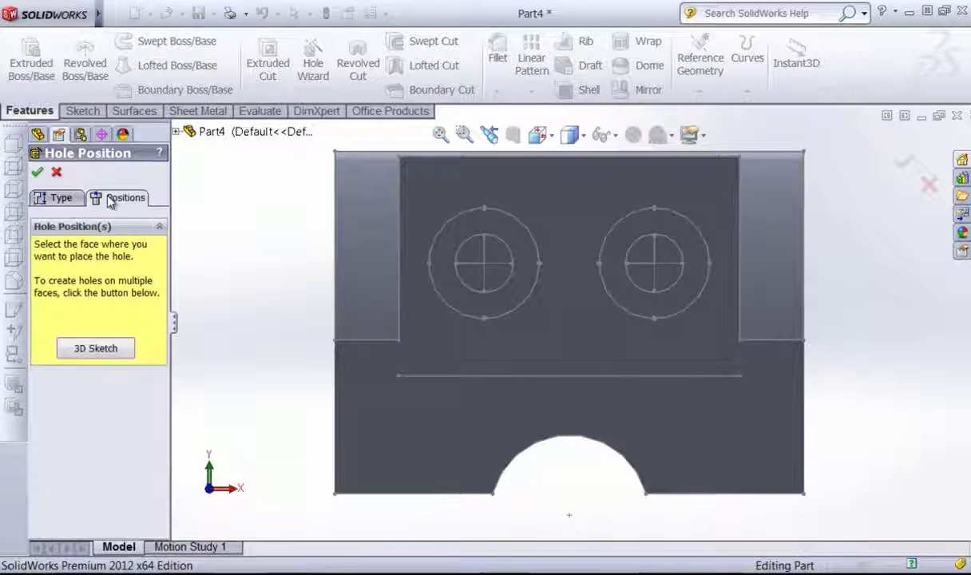
- Place hole points at both circle centres on the recessed face
{"action": "left_click", "coordinate": [542, 231]}
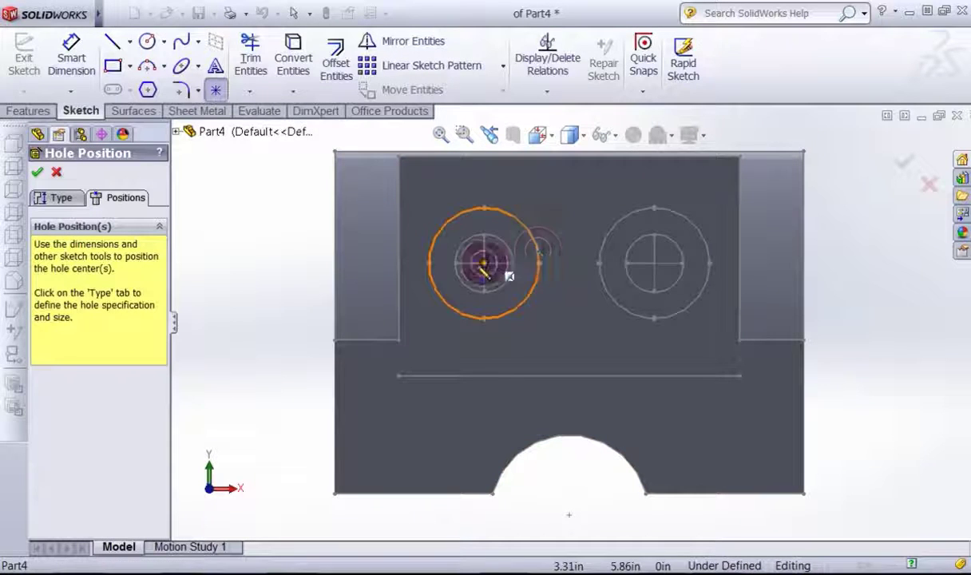
{"action": "left_click", "coordinate": [484, 263]}
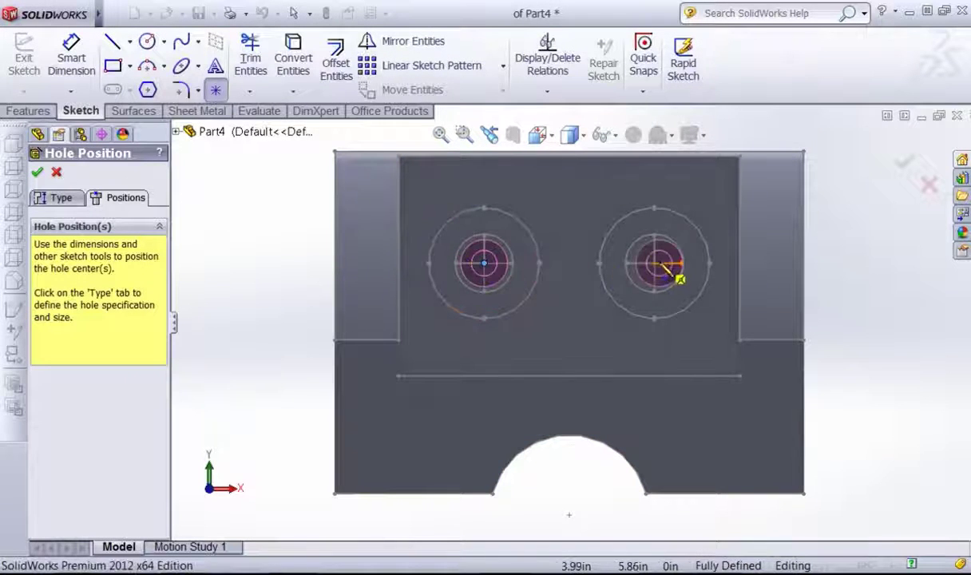
{"action": "left_click", "coordinate": [641, 273]}
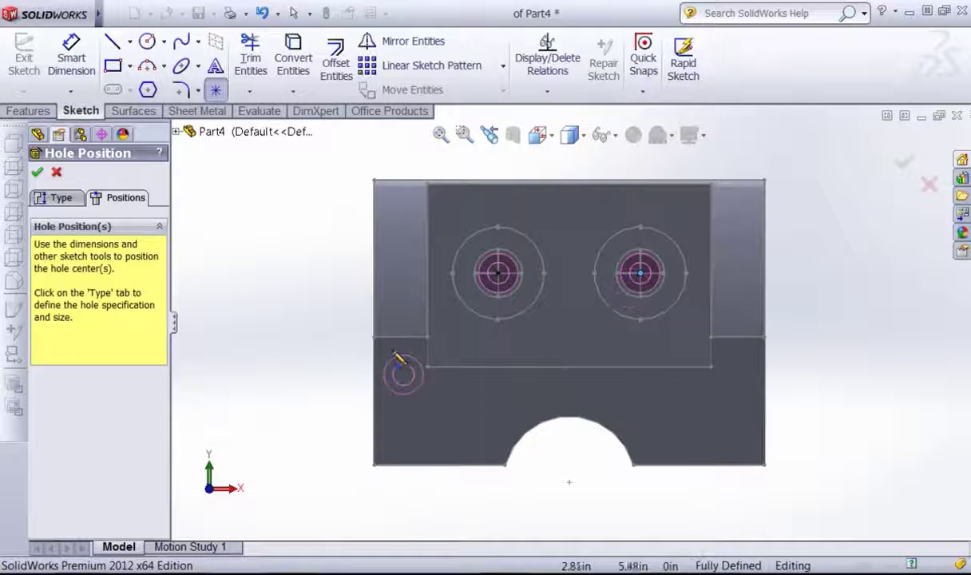
- Set the hole size to M5 and create the countersunk holes
{"action": "left_click", "coordinate": [50, 199]}
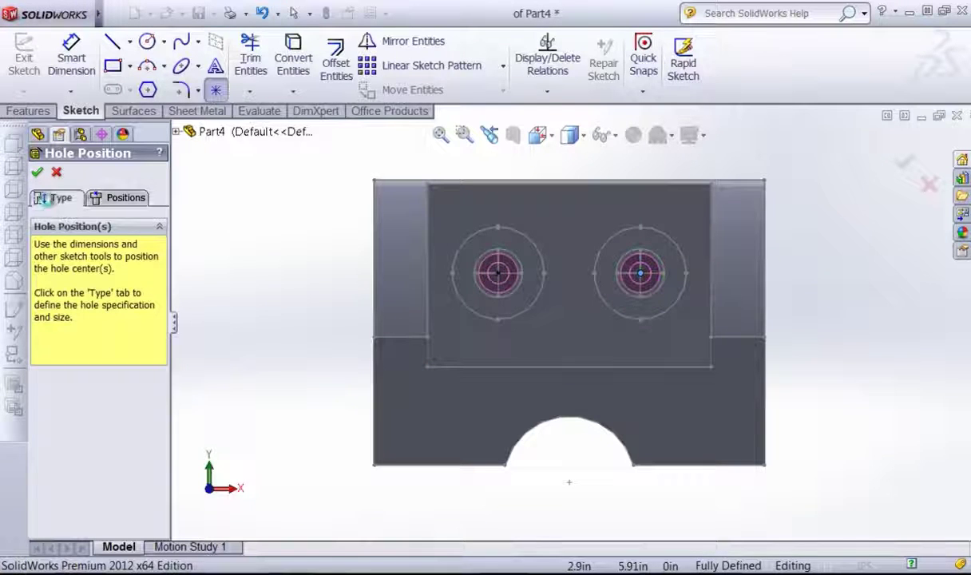
{"action": "scroll", "coordinate": [88, 359], "scroll_direction": "down", "scroll_amount": 3}
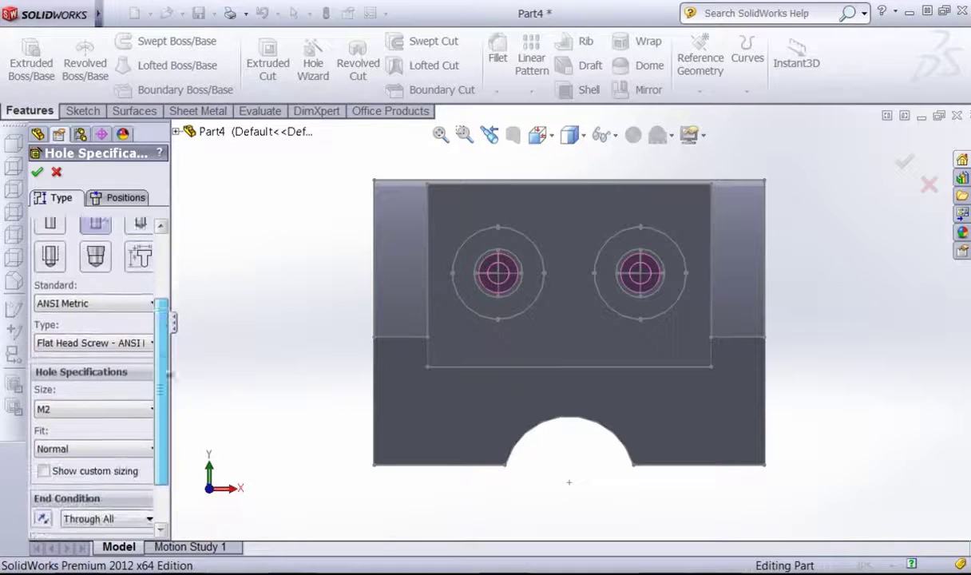
{"action": "scroll", "coordinate": [88, 359], "scroll_direction": "down", "scroll_amount": 2}
{"action": "left_click", "coordinate": [88, 381]}
{"action": "left_click", "coordinate": [78, 421]}
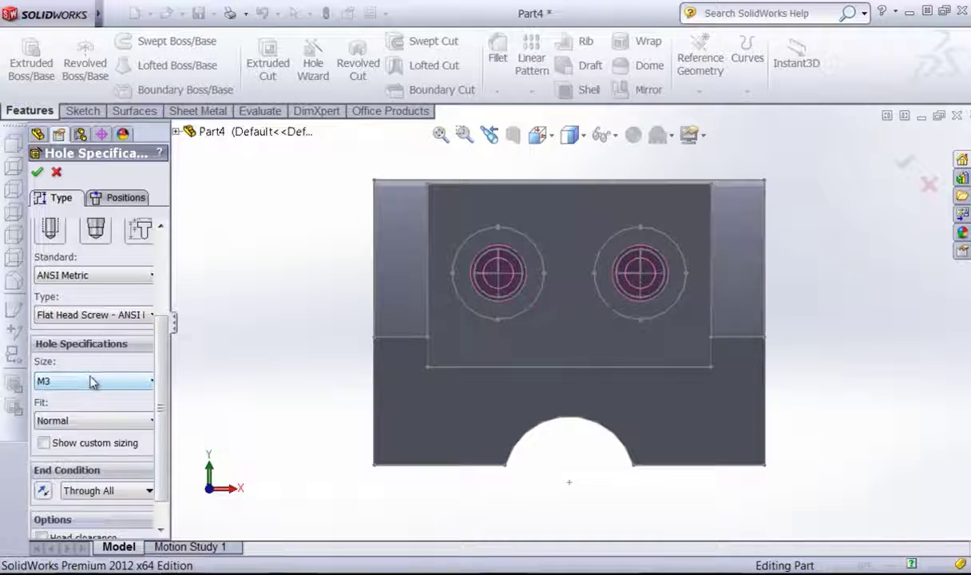
{"action": "left_click", "coordinate": [91, 381]}
{"action": "left_click", "coordinate": [61, 457]}
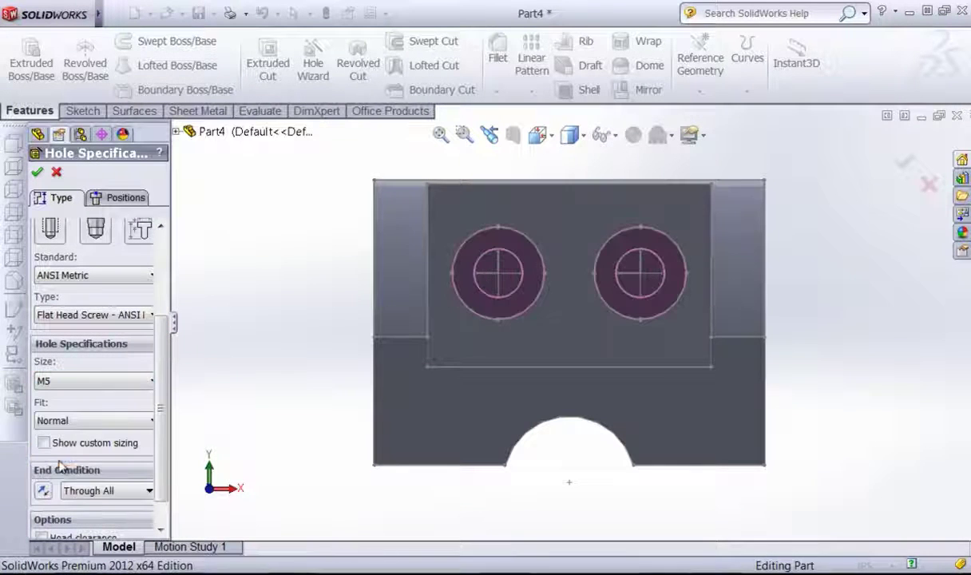
{"action": "scroll", "coordinate": [72, 378], "scroll_direction": "up", "scroll_amount": 1}
{"action": "scroll", "coordinate": [72, 377], "scroll_direction": "up", "scroll_amount": 1}
{"action": "scroll", "coordinate": [71, 378], "scroll_direction": "up", "scroll_amount": 1}
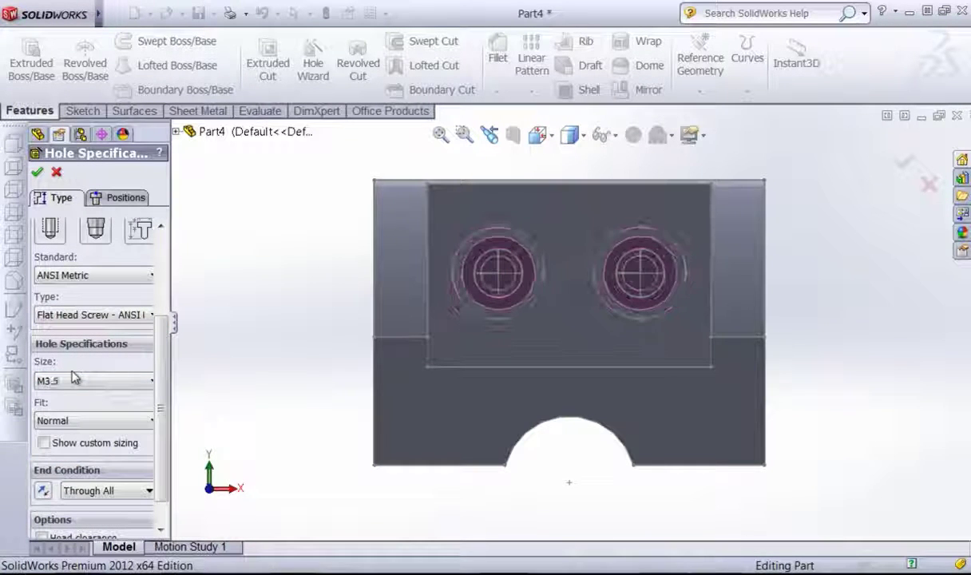
{"action": "scroll", "coordinate": [71, 378], "scroll_direction": "up", "scroll_amount": 2}
{"action": "scroll", "coordinate": [72, 377], "scroll_direction": "down", "scroll_amount": 3}
{"action": "scroll", "coordinate": [72, 378], "scroll_direction": "down", "scroll_amount": 2}
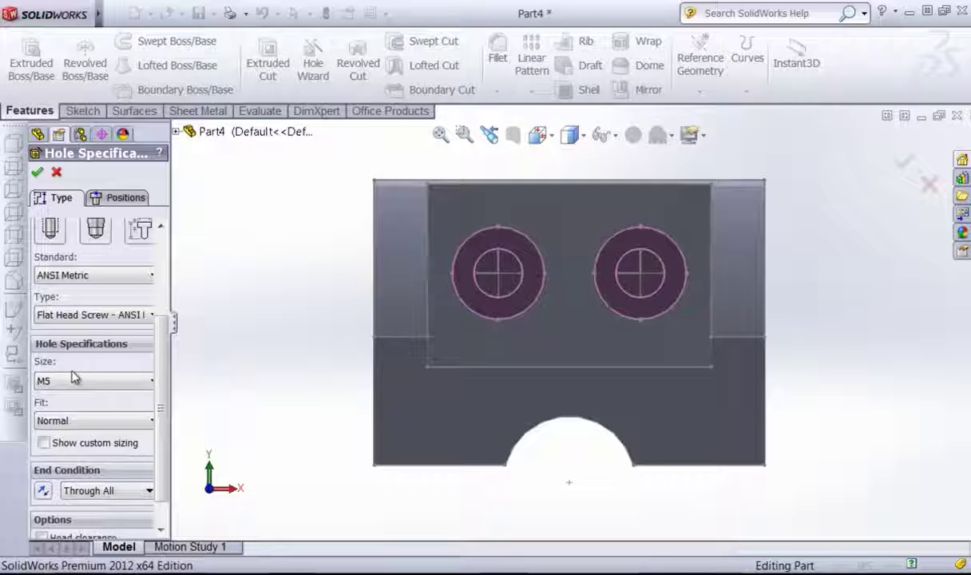
{"action": "left_click", "coordinate": [36, 174]}
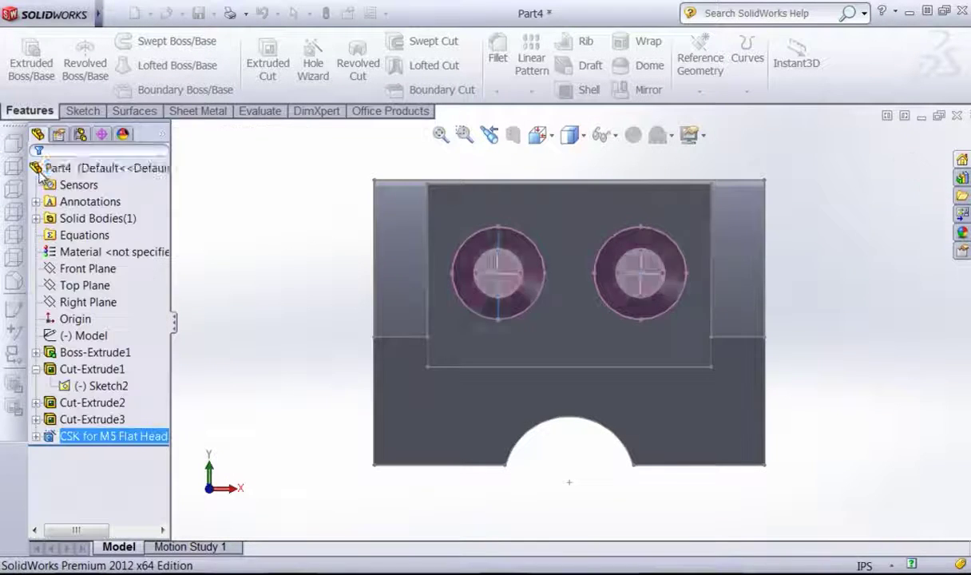
- Hide Sketch2 and orbit the bracket to inspect the two countersunk holes
{"action": "left_click", "coordinate": [505, 276]}
{"action": "right_click", "coordinate": [506, 276]}
{"action": "left_click", "coordinate": [527, 249]}
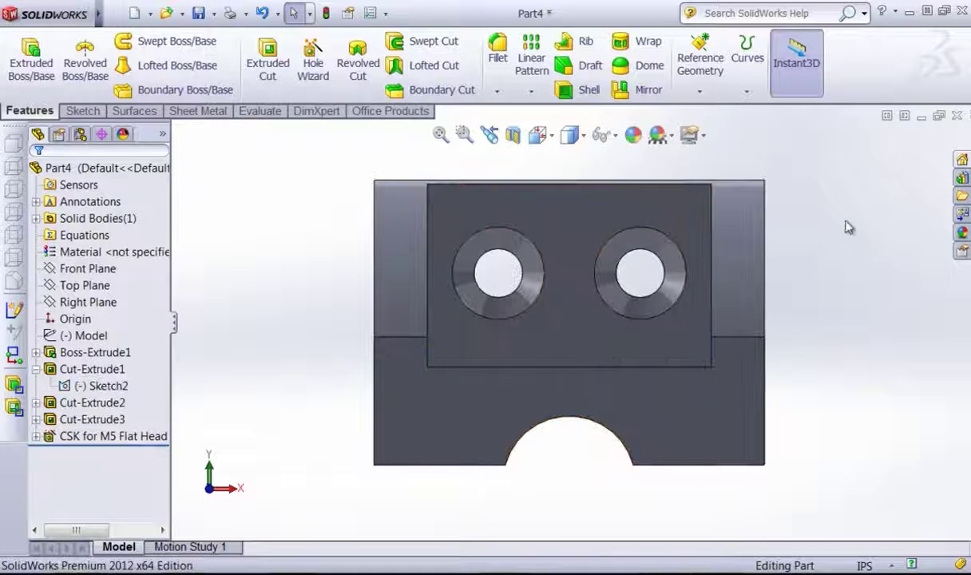
{"action": "middle_click_drag", "start_coordinate": [848, 227], "coordinate": [765, 321]}
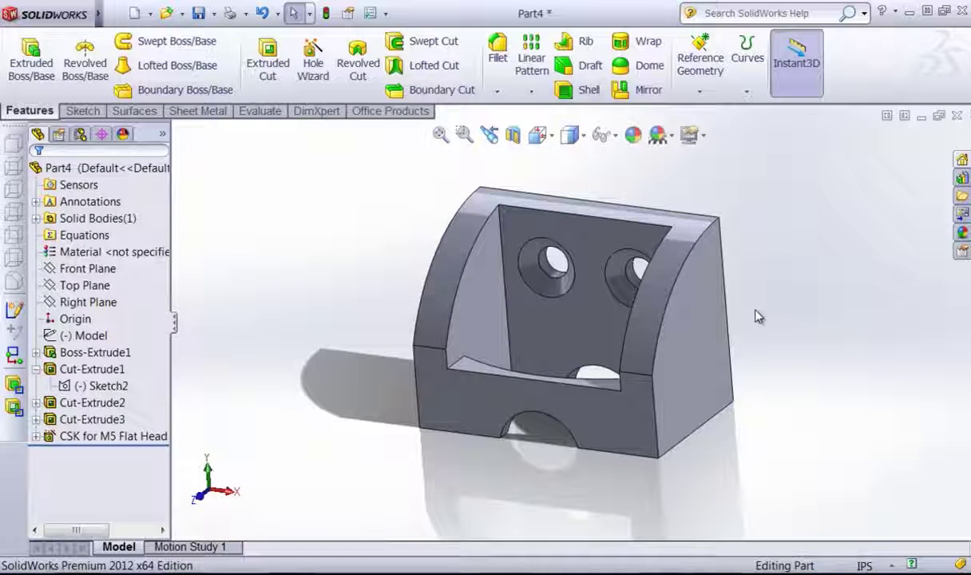
{"action": "mouse_move", "coordinate": [757, 316]}
{"action": "middle_mouse_down"}
{"action": "mouse_move", "coordinate": [763, 288]}
{"action": "mouse_move", "coordinate": [793, 284]}
{"action": "mouse_move", "coordinate": [802, 295]}
{"action": "middle_mouse_up"}
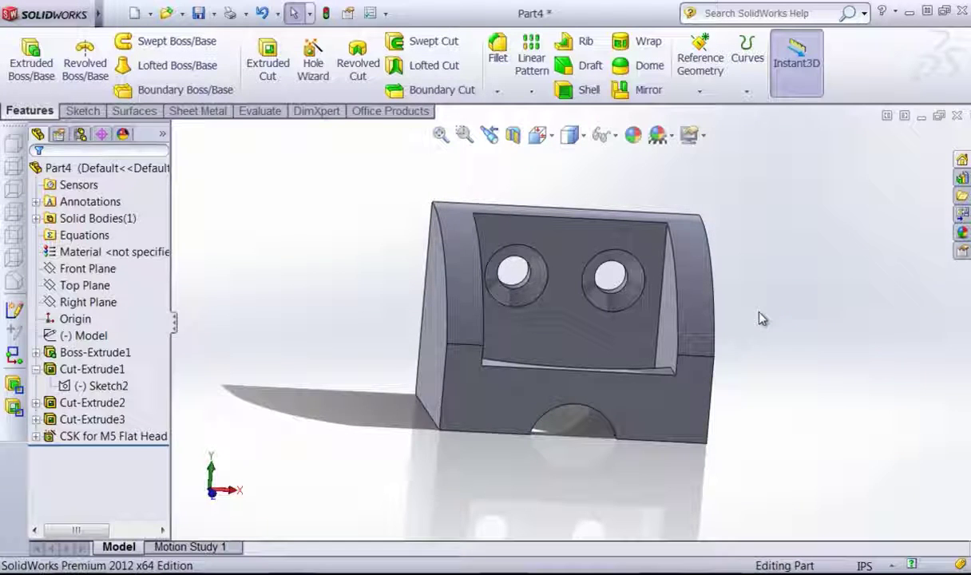